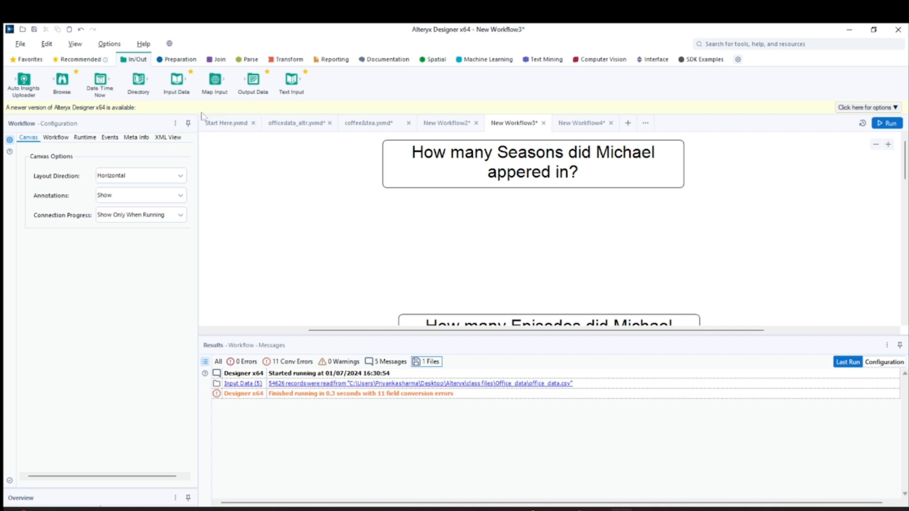
# Add an Input Data tool to the canvas, connect it to the recent office_data.csv file, and run the workflow
pyautogui.moveTo(176, 80); pyautogui.dragTo(255, 217)
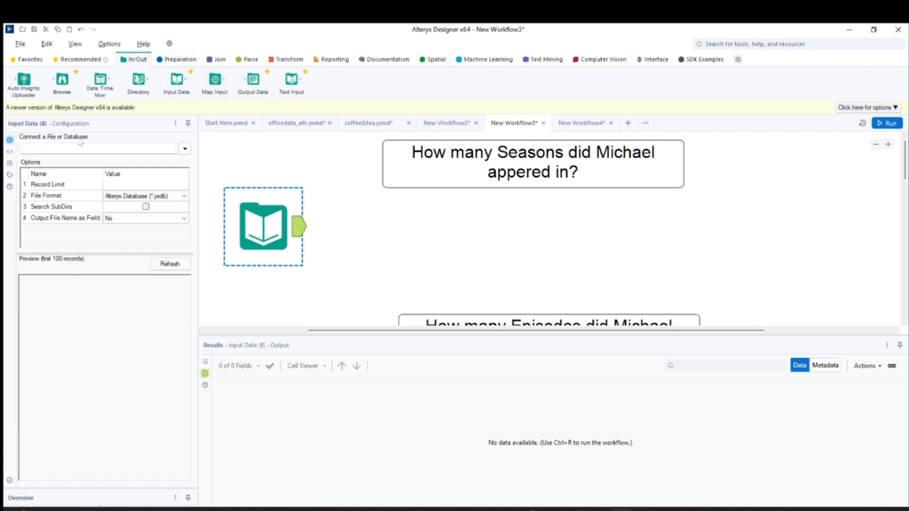
pyautogui.click(185, 149)
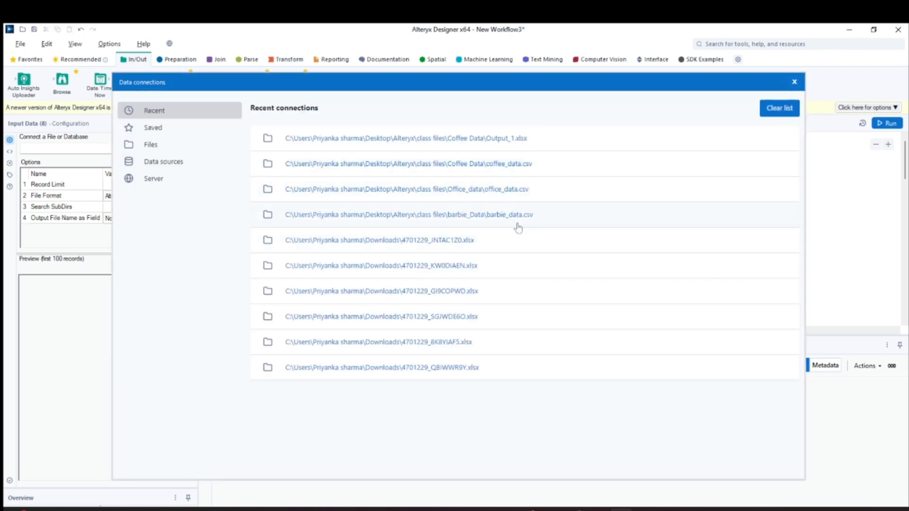
pyautogui.click(515, 194)
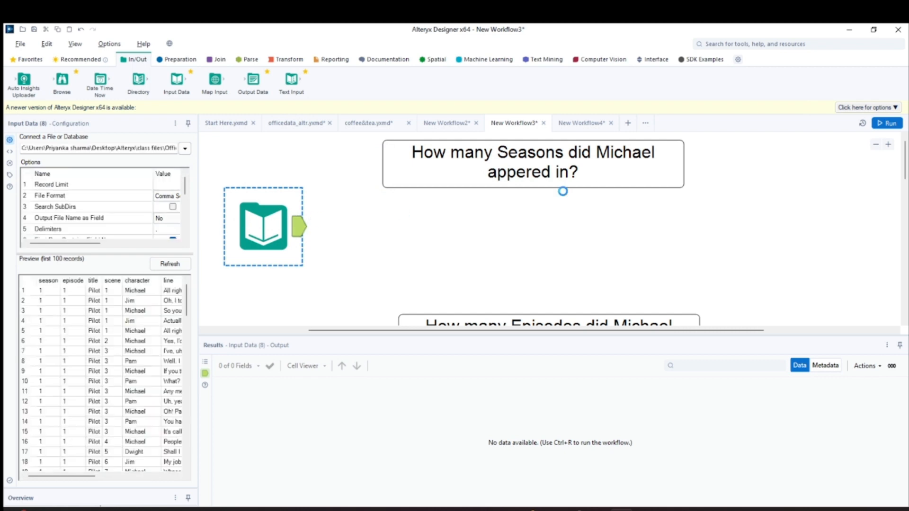
pyautogui.hotkey('ctrl', 'r')
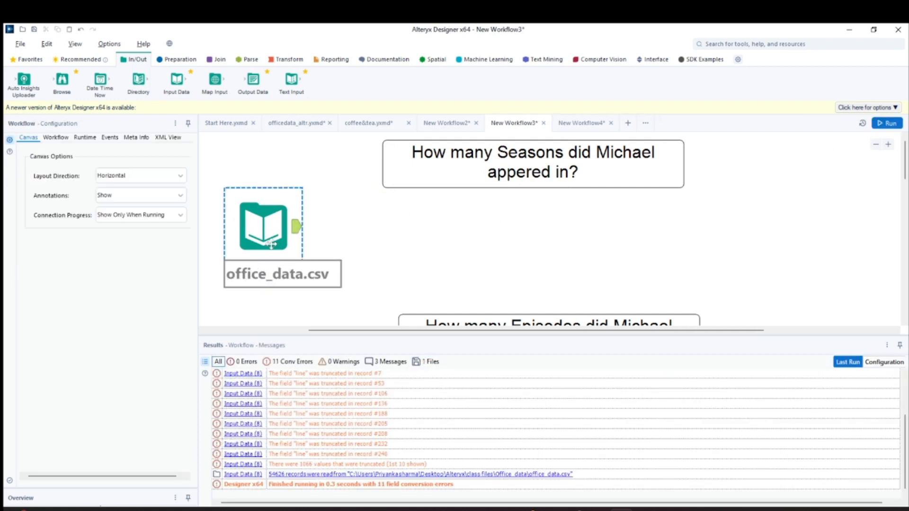
# Examine the office_data.csv records in the Input Data output, checking the season, episode, title, scene, character and line columns
pyautogui.click(271, 245)
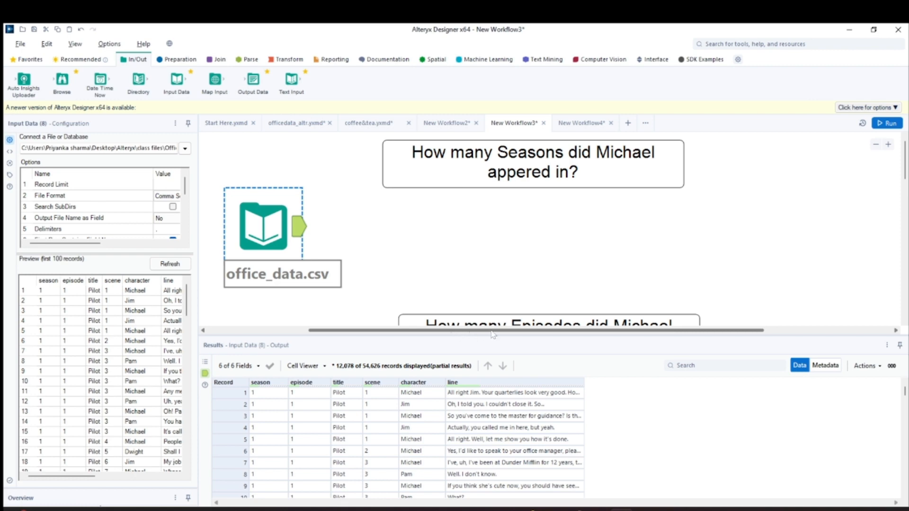
pyautogui.moveTo(492, 336); pyautogui.dragTo(488, 262)
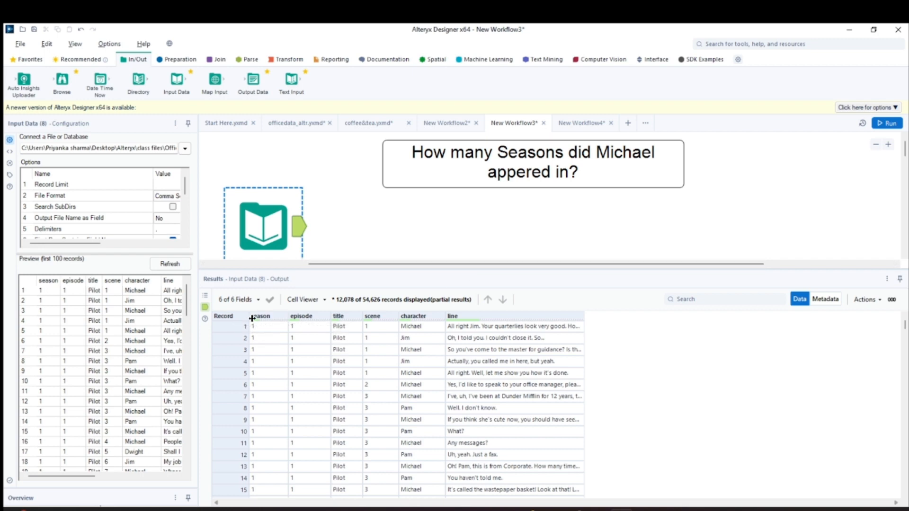
pyautogui.moveTo(372, 306)
pyautogui.moveTo(400, 268); pyautogui.dragTo(400, 290)
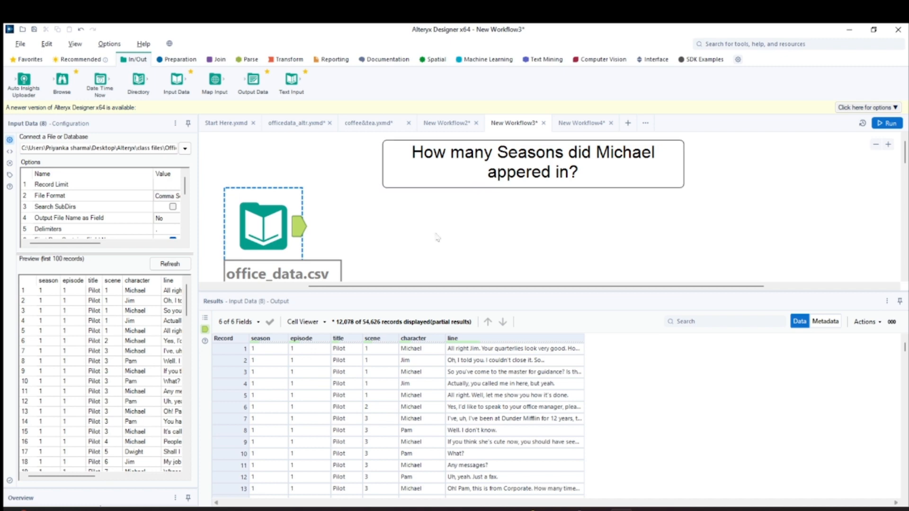
pyautogui.scroll(-11, 263, 430)
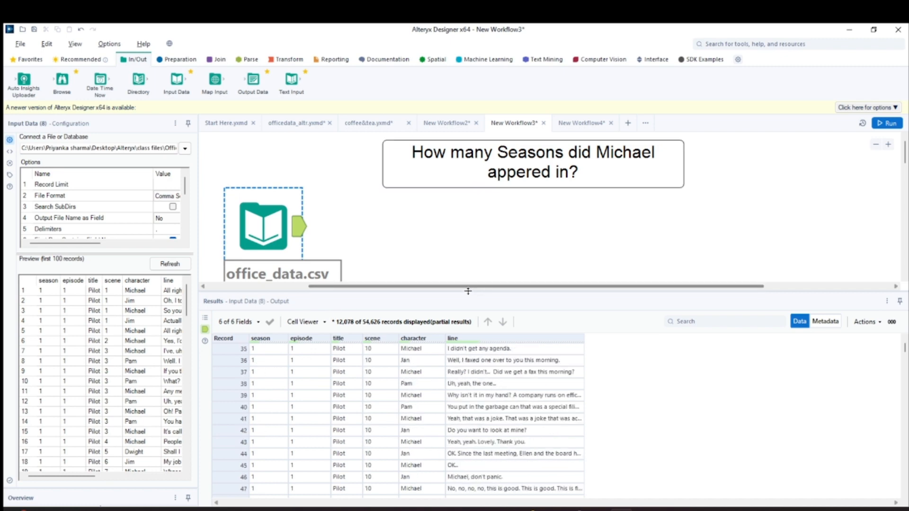
pyautogui.moveTo(470, 291); pyautogui.dragTo(469, 147)
pyautogui.scroll(-2, 903, 312)
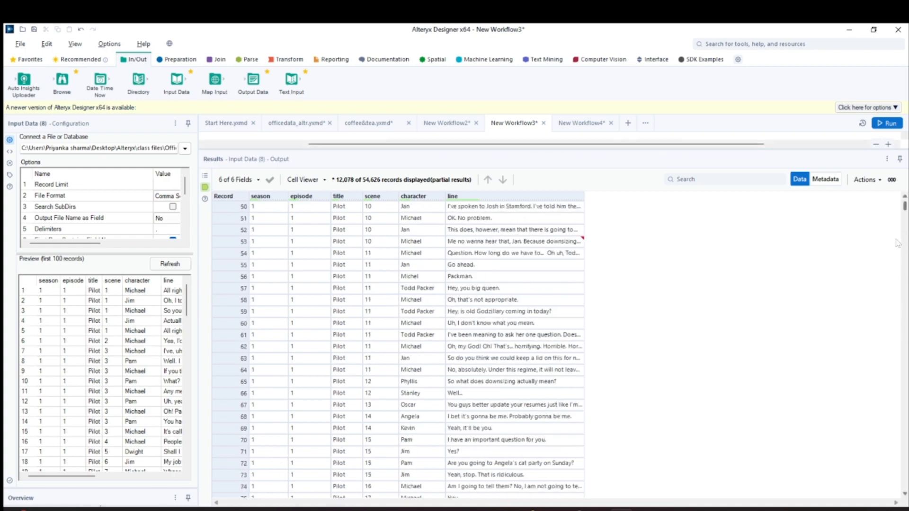
pyautogui.moveTo(904, 207)
pyautogui.mouseDown()
pyautogui.moveTo(905, 460)
pyautogui.moveTo(905, 203)
pyautogui.mouseUp()
pyautogui.moveTo(493, 137); pyautogui.dragTo(466, 306)
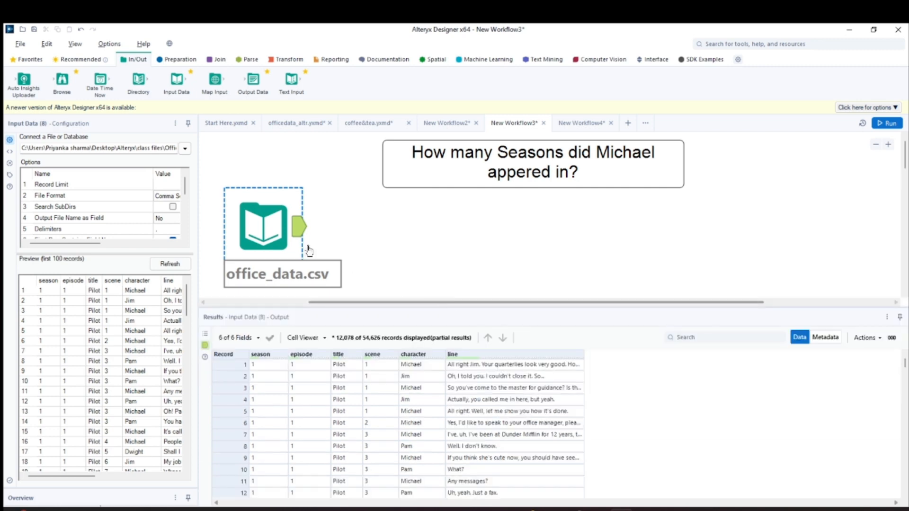
# Add a Filter tool after the Input Data tool with the basic condition character Equals Michael
pyautogui.click(177, 59)
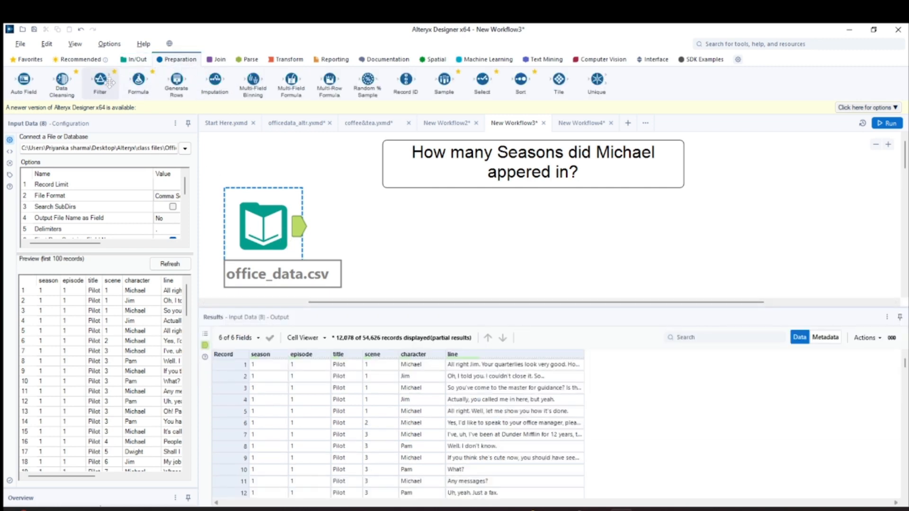
pyautogui.moveTo(100, 80); pyautogui.dragTo(372, 231)
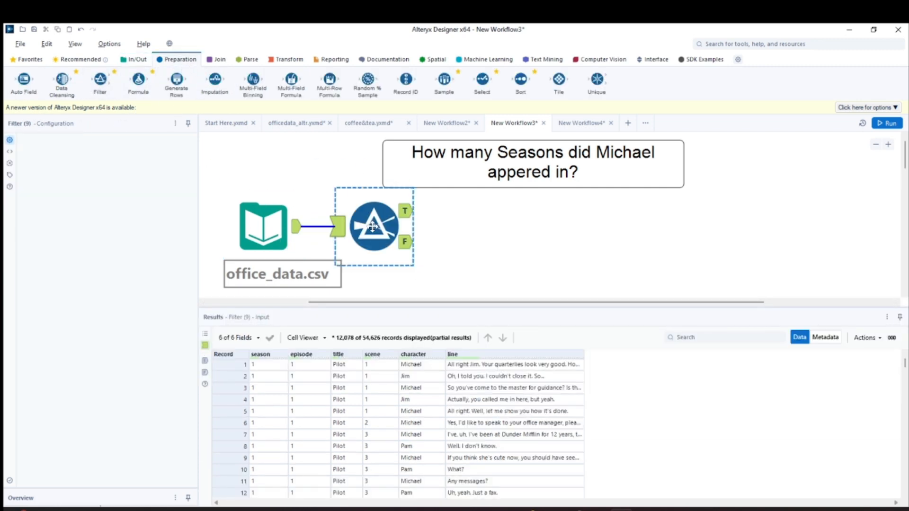
pyautogui.click(90, 184)
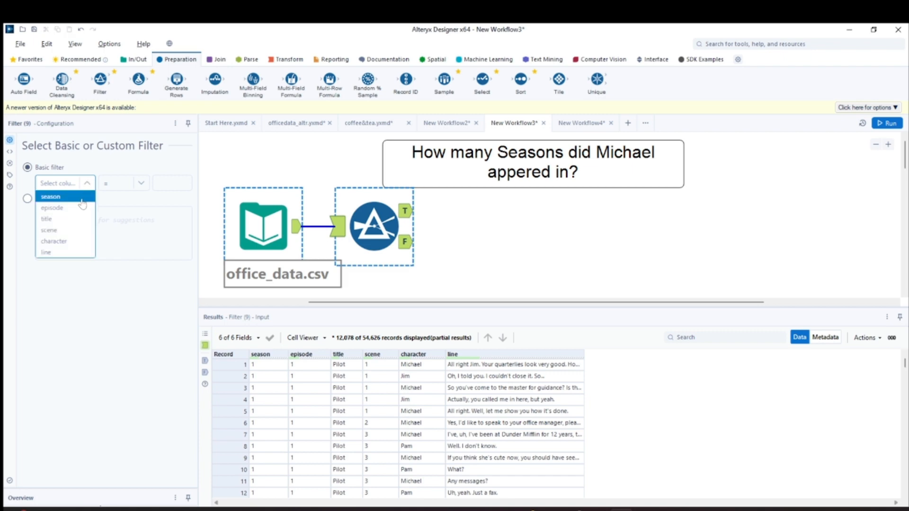
pyautogui.click(69, 251)
pyautogui.click(89, 185)
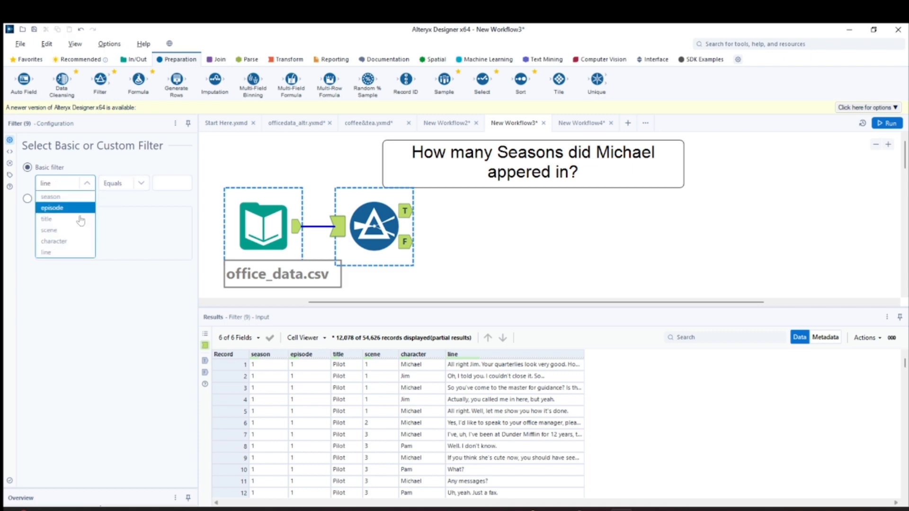
pyautogui.click(54, 241)
pyautogui.click(172, 183)
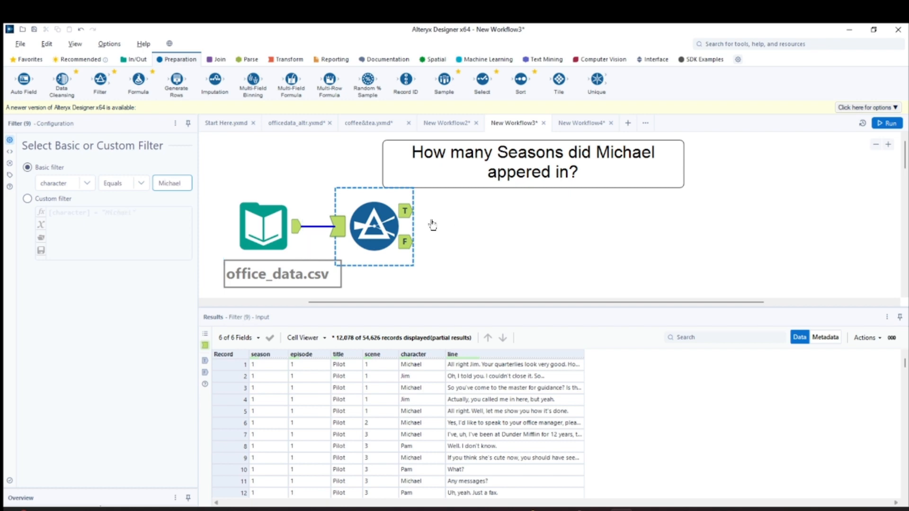
# Run the workflow and compare the records in the Filter tool's True and False outputs
pyautogui.click(407, 211)
pyautogui.hotkey('ctrl', 'r')
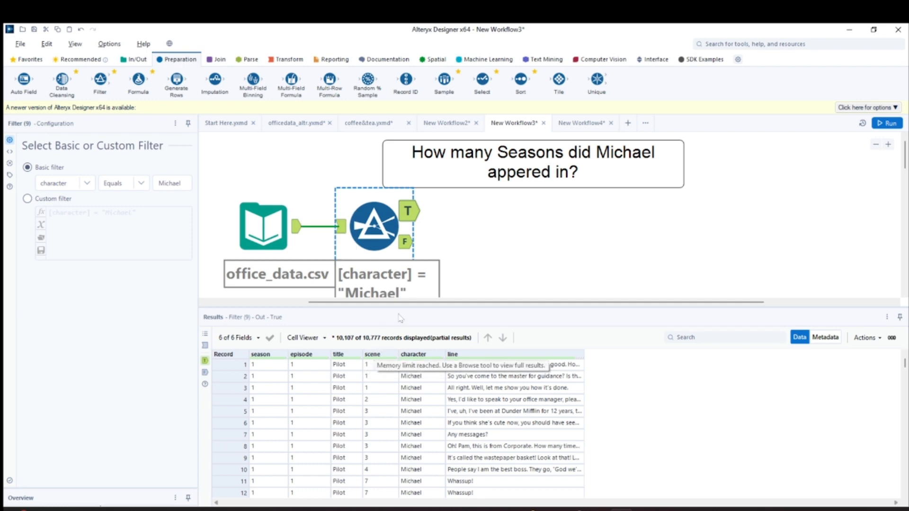
pyautogui.click(407, 241)
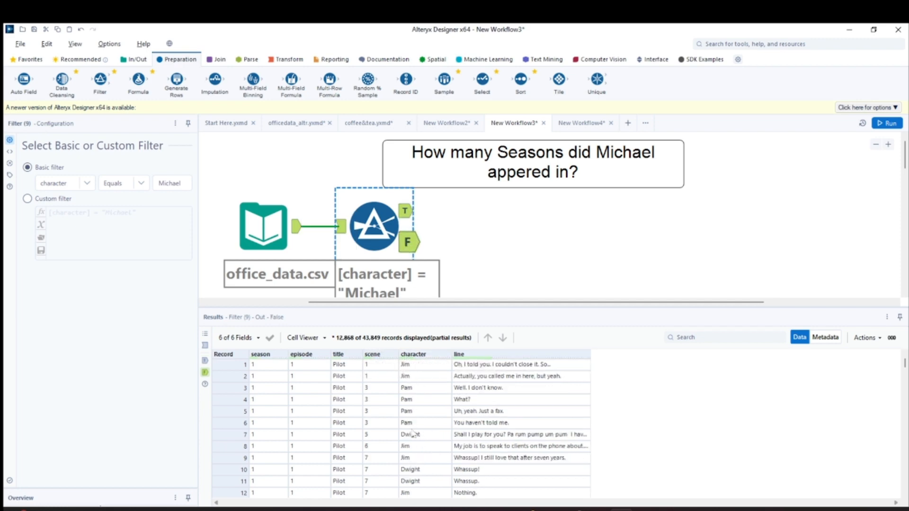
pyautogui.scroll(-7, 429, 459)
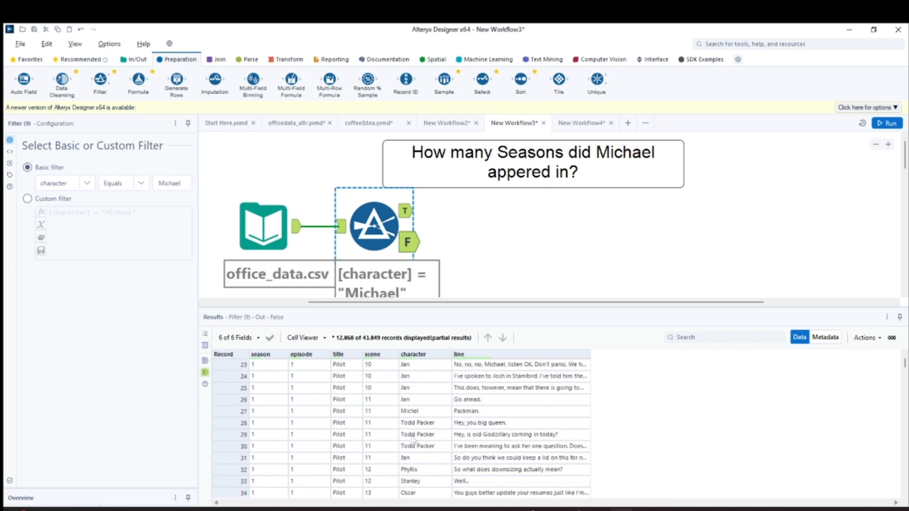
pyautogui.scroll(7, 438, 415)
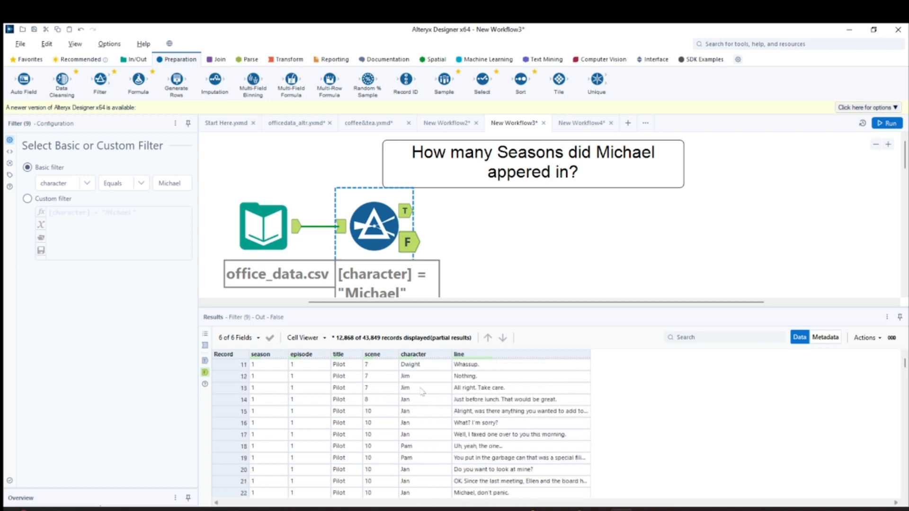
pyautogui.click(408, 214)
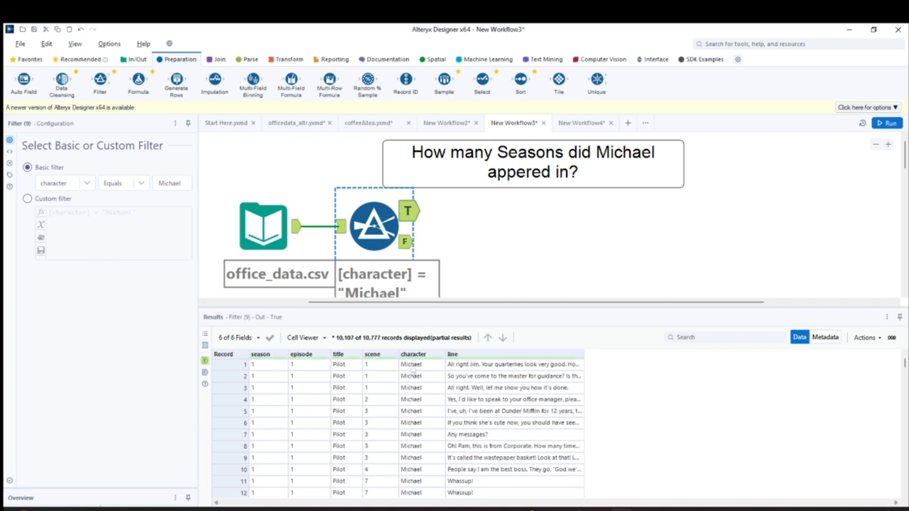
# Shift the Seasons question comment right and connect a Summarize tool to the Filter's True output, with Count Distinct on season
pyautogui.moveTo(499, 166); pyautogui.dragTo(542, 166)
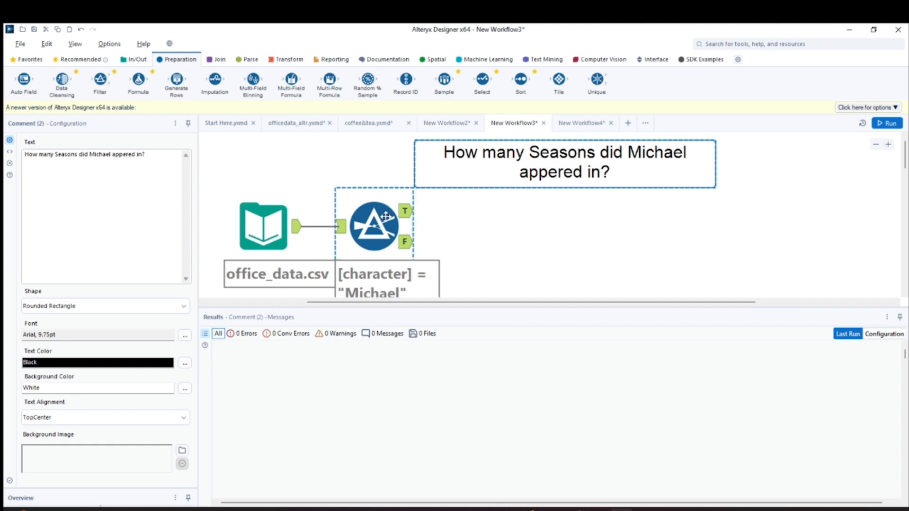
pyautogui.click(286, 60)
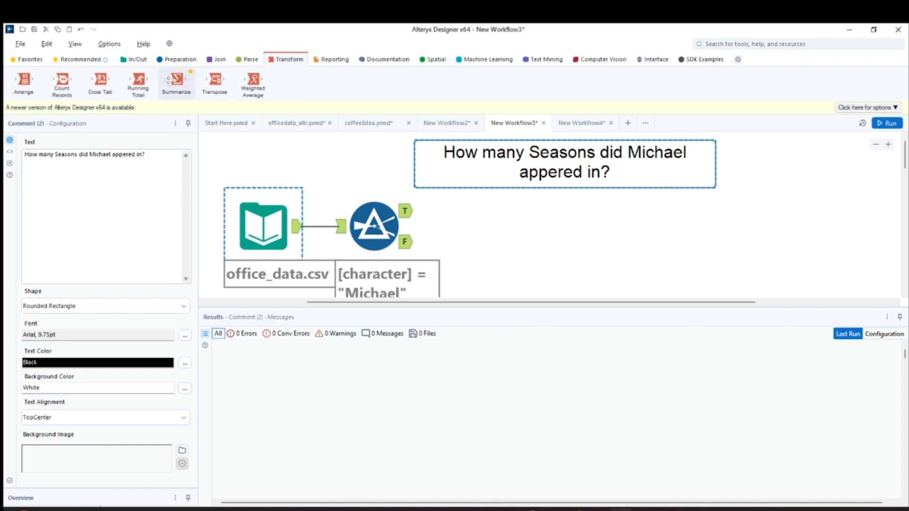
pyautogui.moveTo(181, 79); pyautogui.dragTo(508, 230)
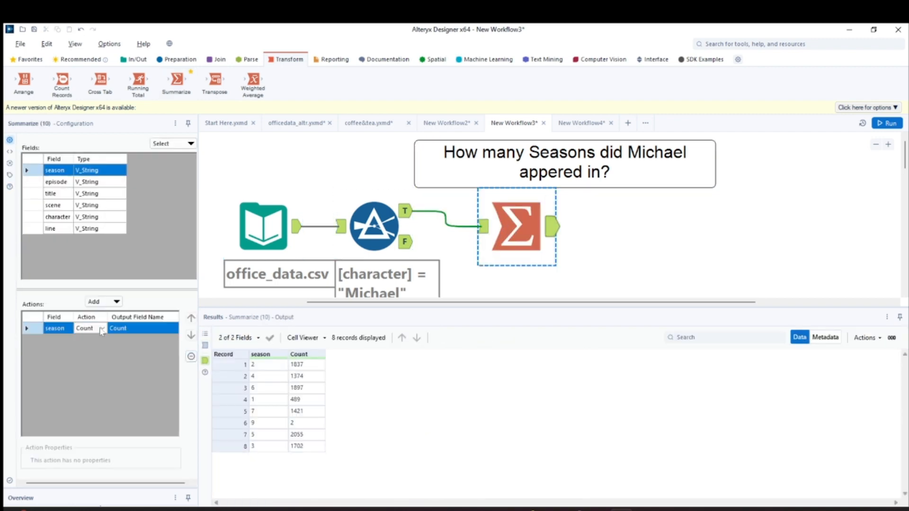
pyautogui.click(102, 330)
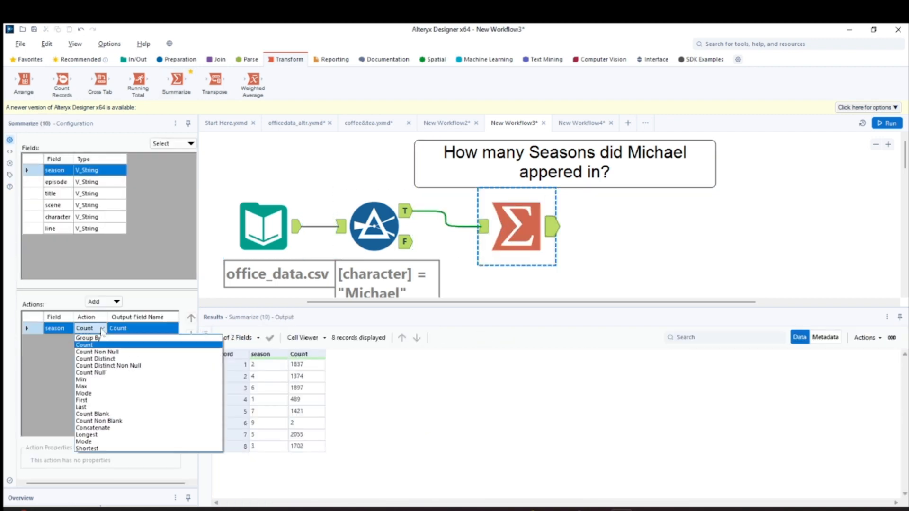
pyautogui.click(96, 358)
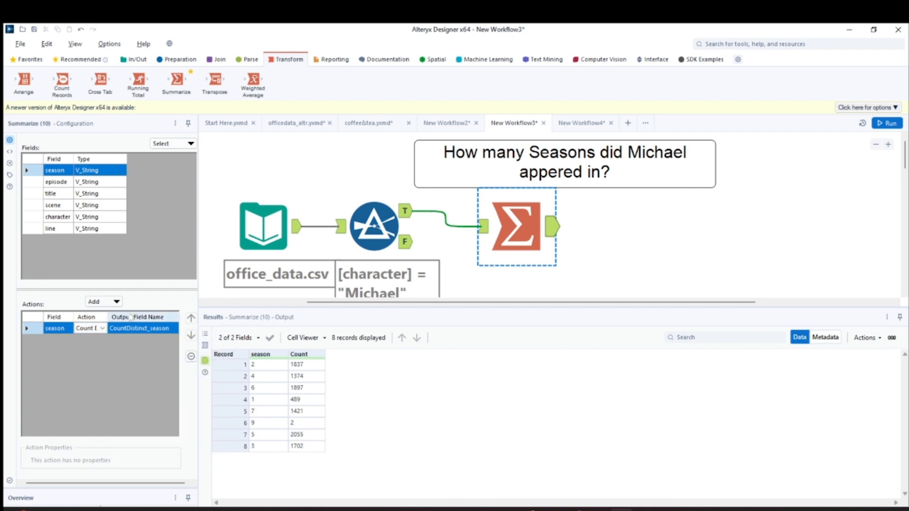
# Run the workflow and check the Summarize tool's output for the distinct season count
pyautogui.hotkey('ctrl', 'r')
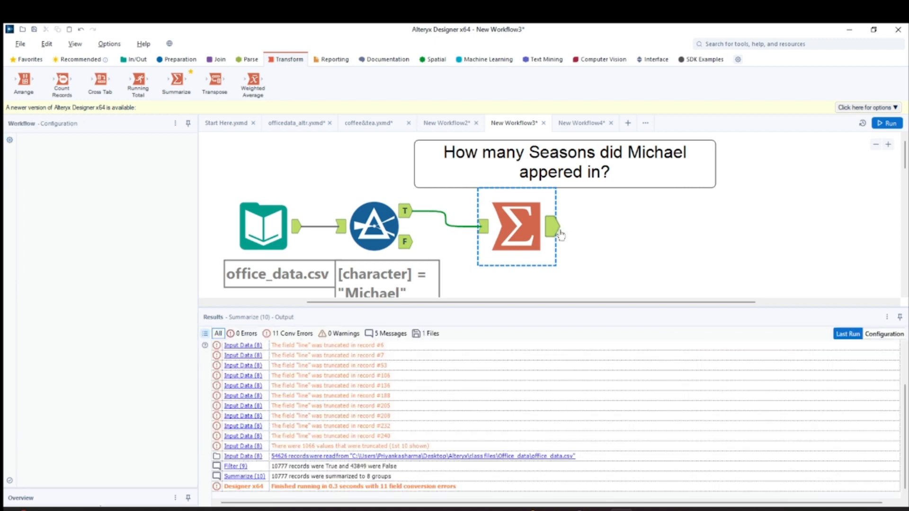
pyautogui.click(532, 232)
pyautogui.click(484, 229)
pyautogui.click(552, 228)
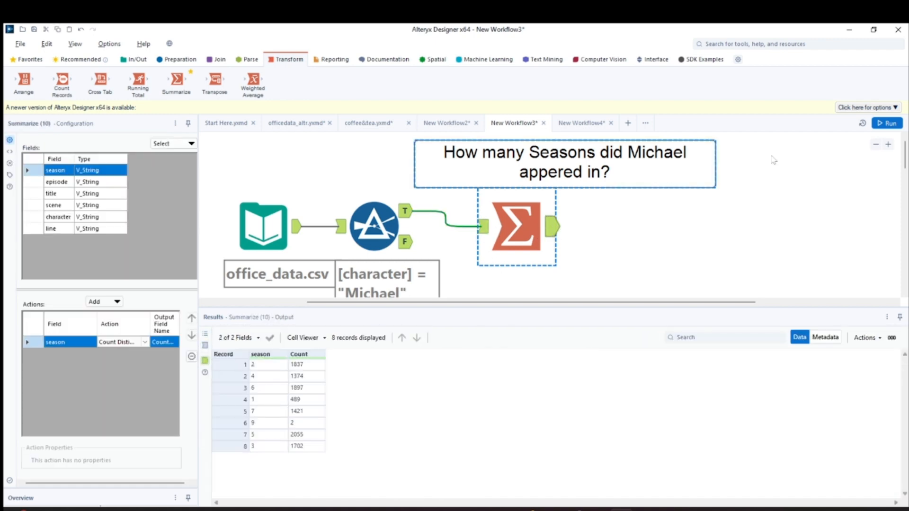
pyautogui.click(889, 123)
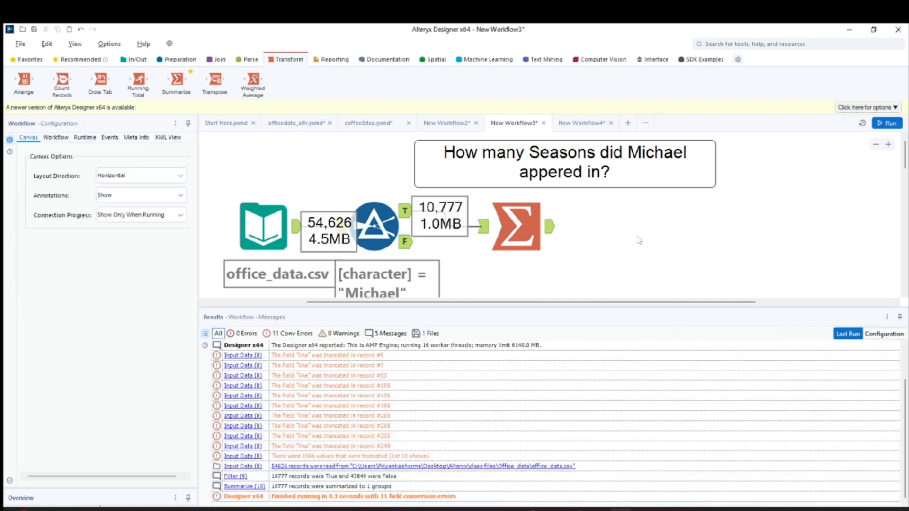
pyautogui.click(515, 225)
pyautogui.click(552, 227)
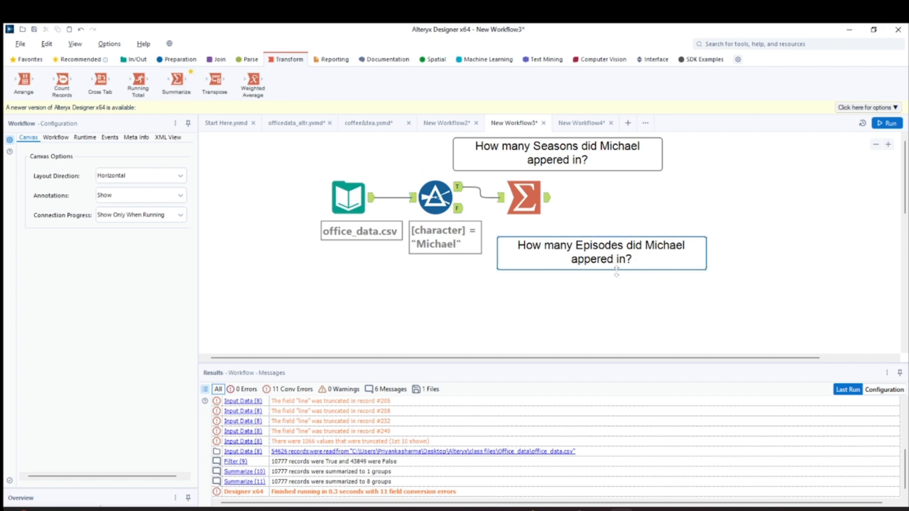
# Shift the Episodes question comment right, add a second Summarize tool below it, and connect it to the Filter's True output
pyautogui.moveTo(616, 271); pyautogui.dragTo(627, 272)
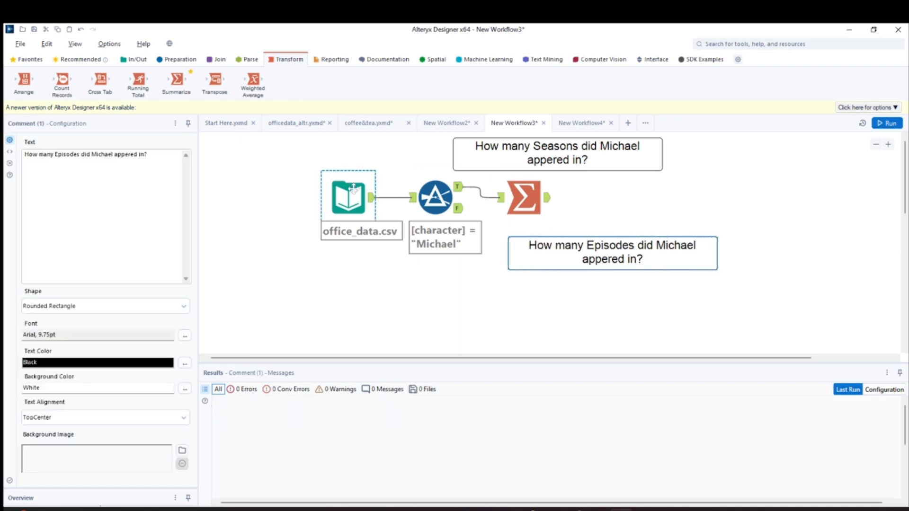
pyautogui.click(353, 190)
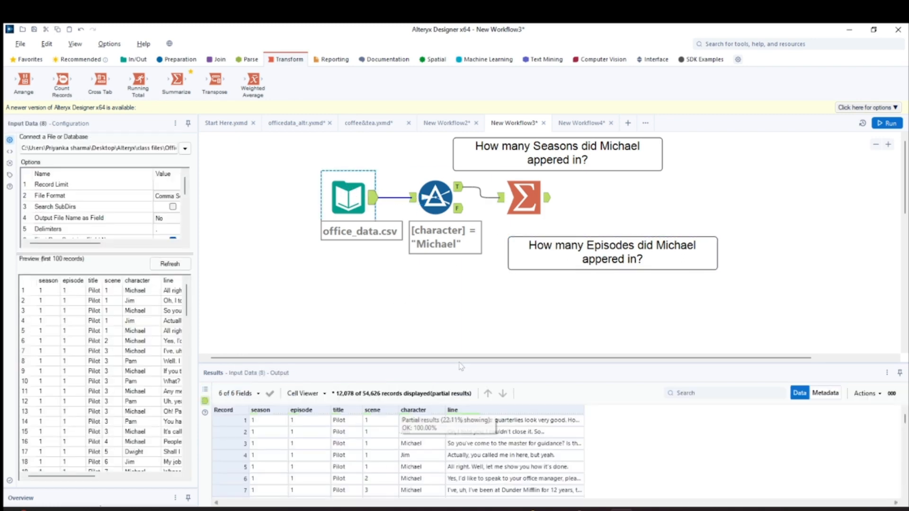
pyautogui.click(435, 196)
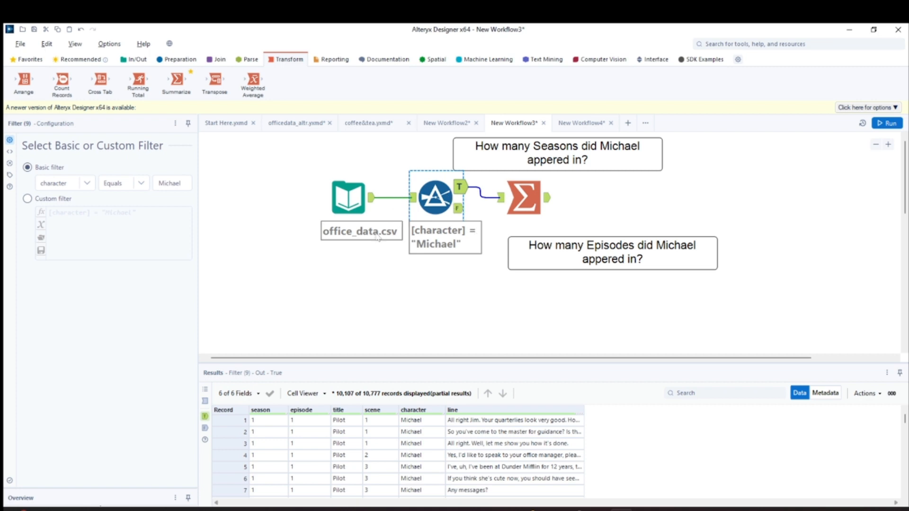
pyautogui.moveTo(176, 83); pyautogui.dragTo(524, 296)
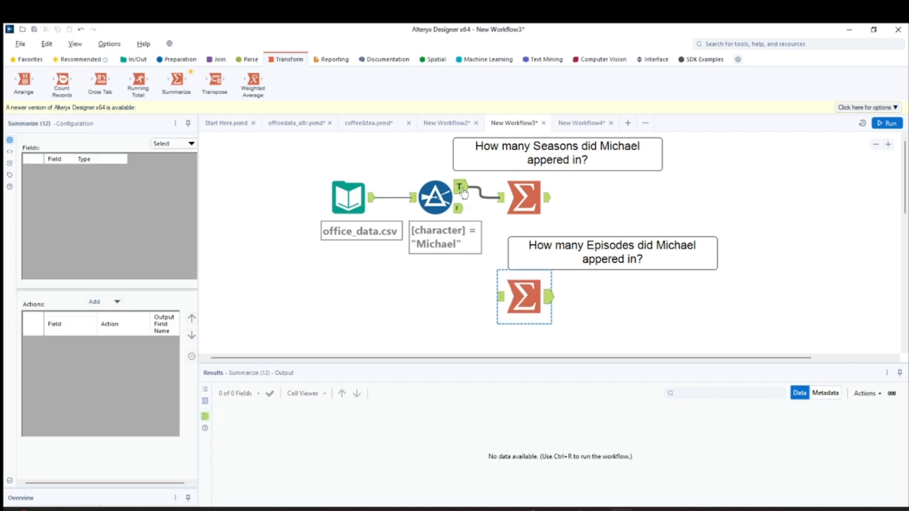
pyautogui.moveTo(464, 191); pyautogui.dragTo(511, 293)
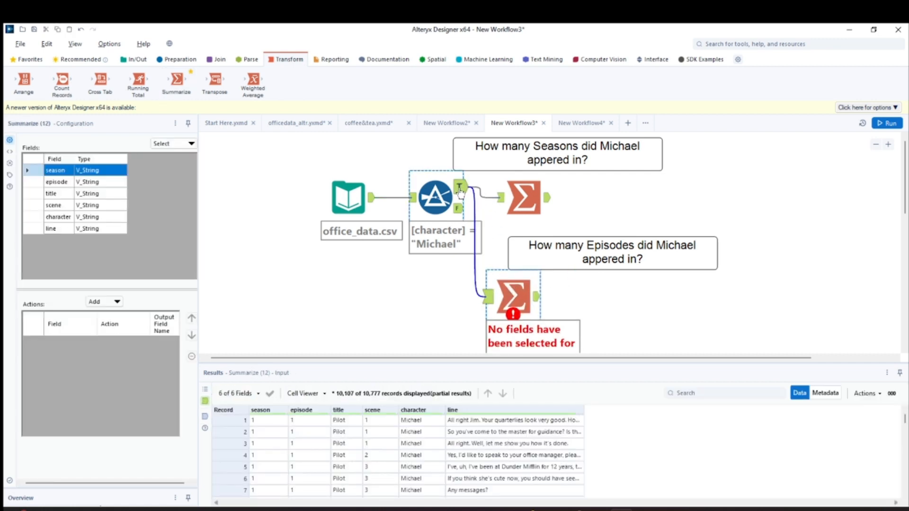
# Move the Filter tool slightly down and the Input Data tool further left to spread out the workflow
pyautogui.moveTo(433, 194); pyautogui.dragTo(427, 210)
pyautogui.moveTo(372, 199); pyautogui.dragTo(265, 224)
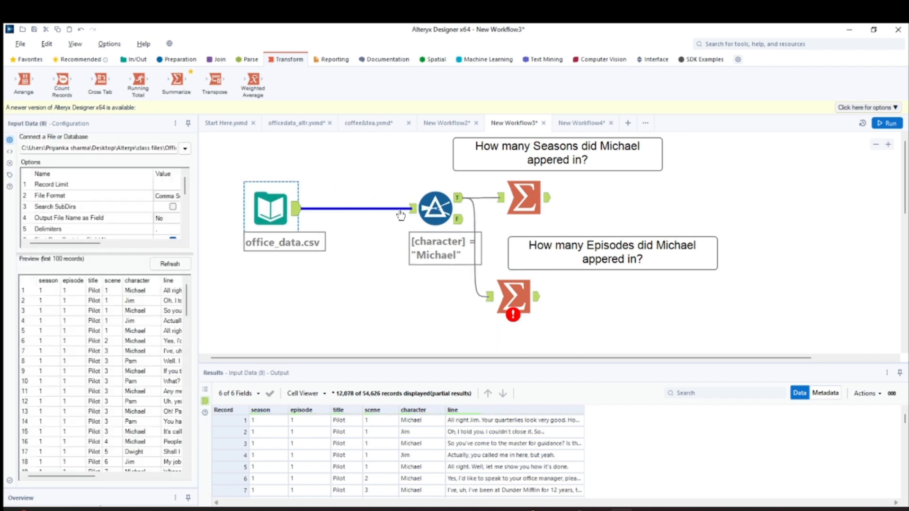
# Move the Filter tool left toward the Input Data tool, and shift the Episodes Summarize tool left as well
pyautogui.moveTo(435, 211); pyautogui.dragTo(381, 211)
pyautogui.moveTo(516, 299); pyautogui.dragTo(474, 297)
pyautogui.click(444, 297)
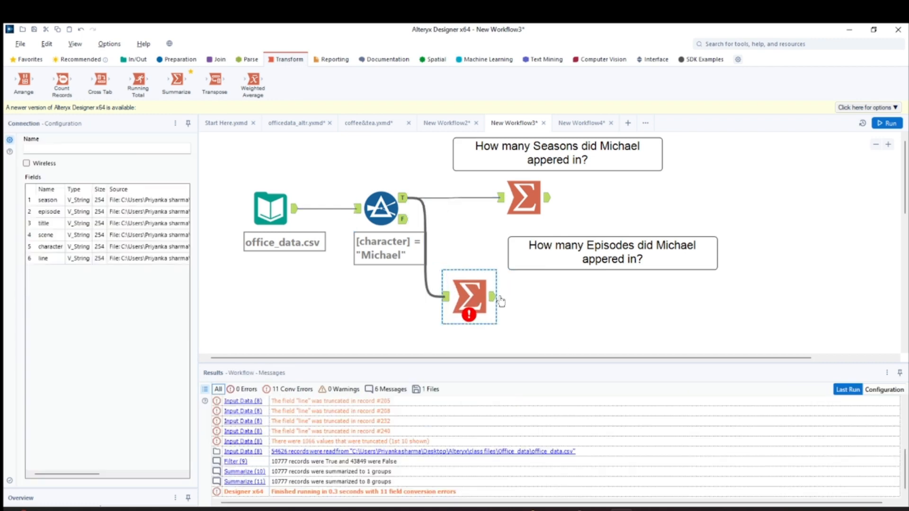
# Configure the Episodes Summarize tool to Group By season and Count Distinct on episode
pyautogui.click(500, 299)
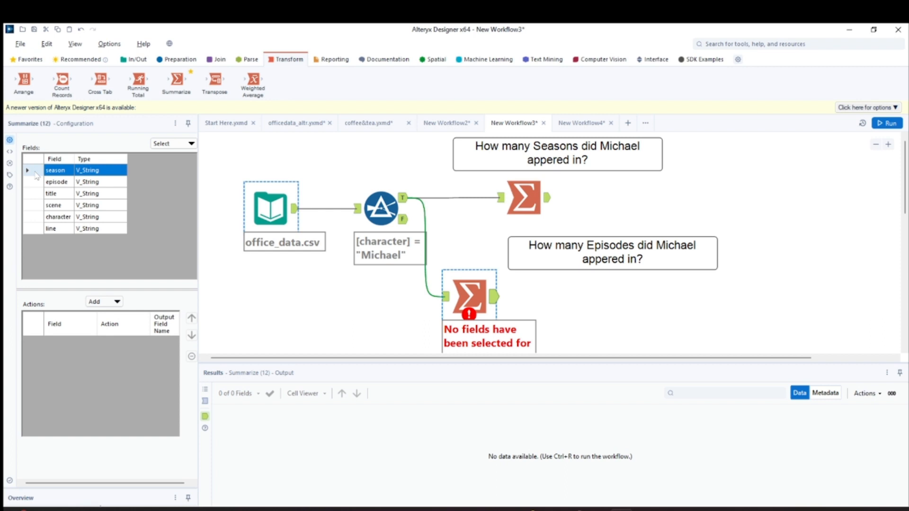
pyautogui.click(124, 310)
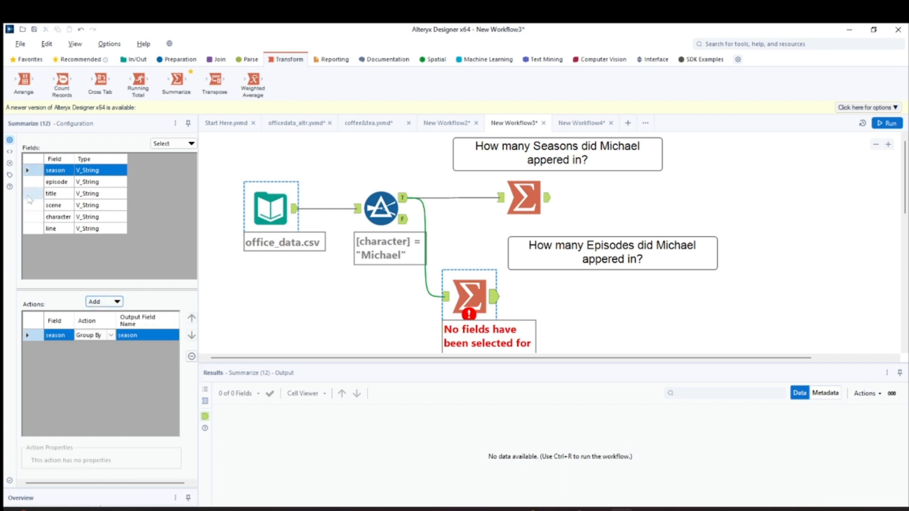
pyautogui.click(38, 182)
pyautogui.click(117, 303)
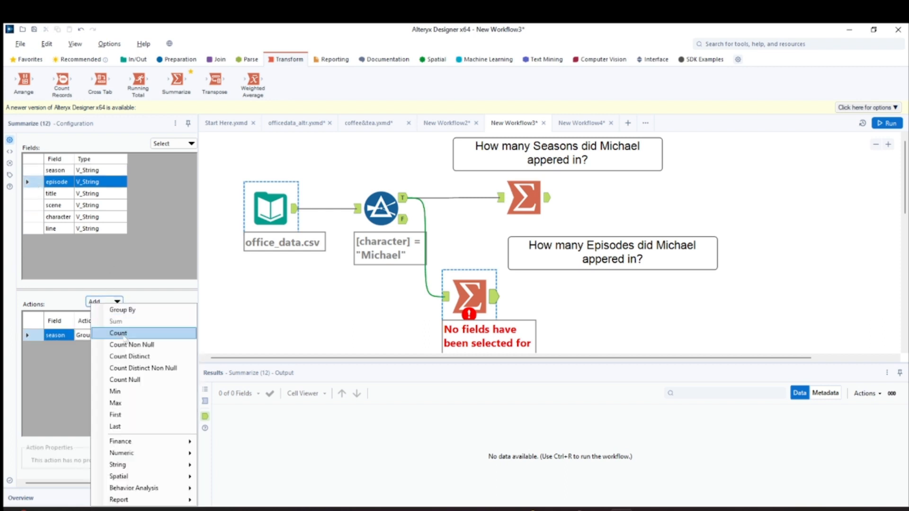
pyautogui.click(137, 358)
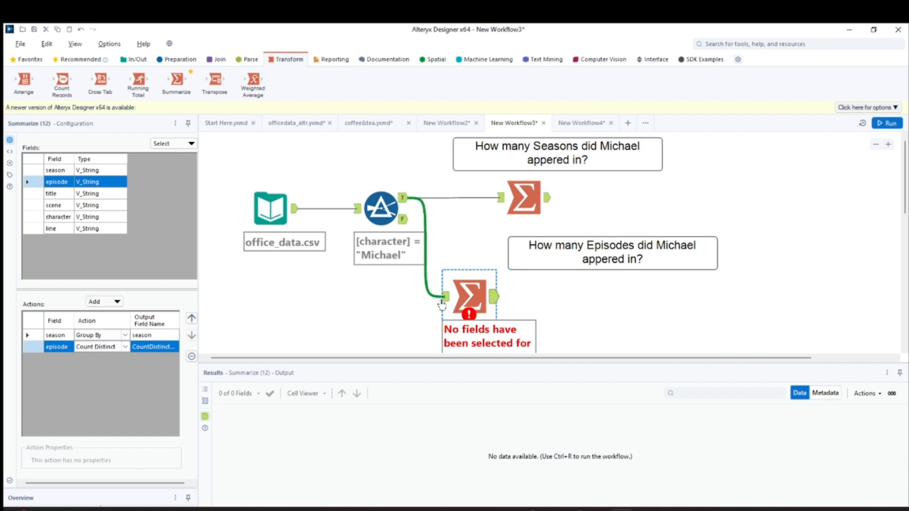
# Run the workflow and examine the Episodes Summarize tool's output in an enlarged results area
pyautogui.click(442, 304)
pyautogui.click(887, 124)
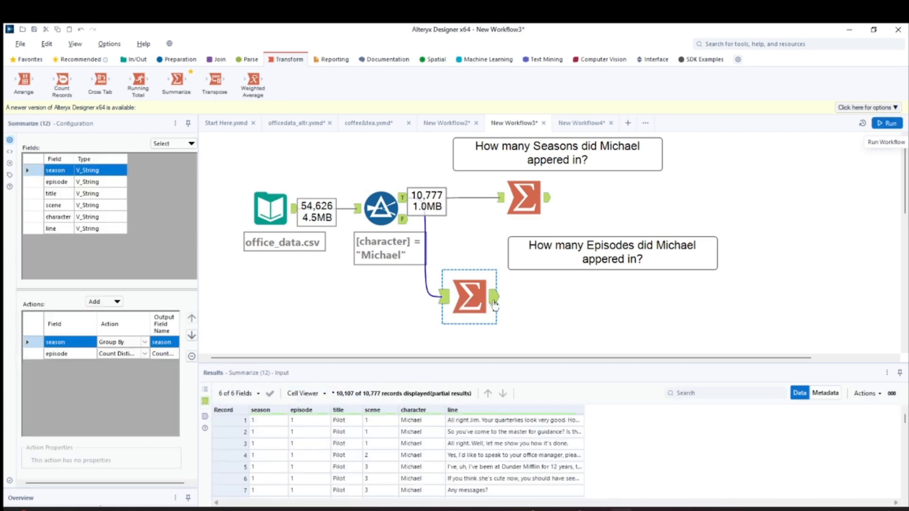
pyautogui.click(493, 299)
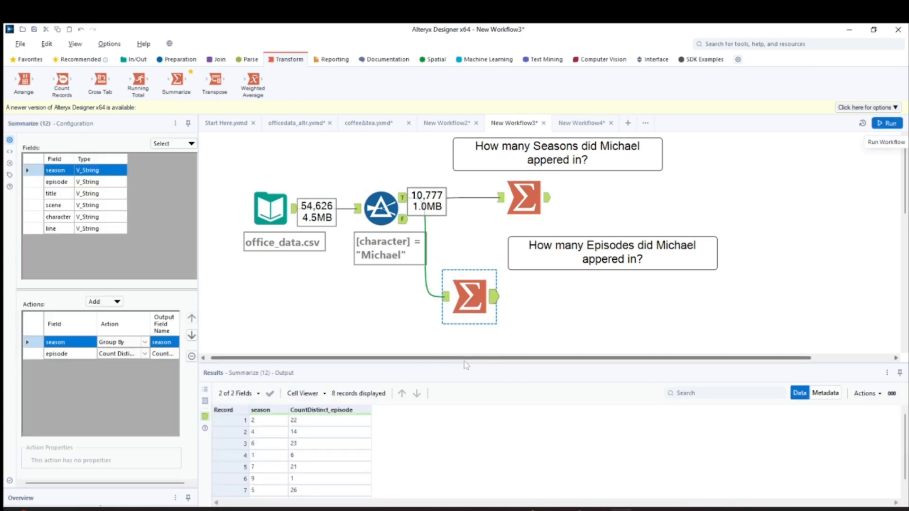
pyautogui.moveTo(466, 361); pyautogui.dragTo(472, 274)
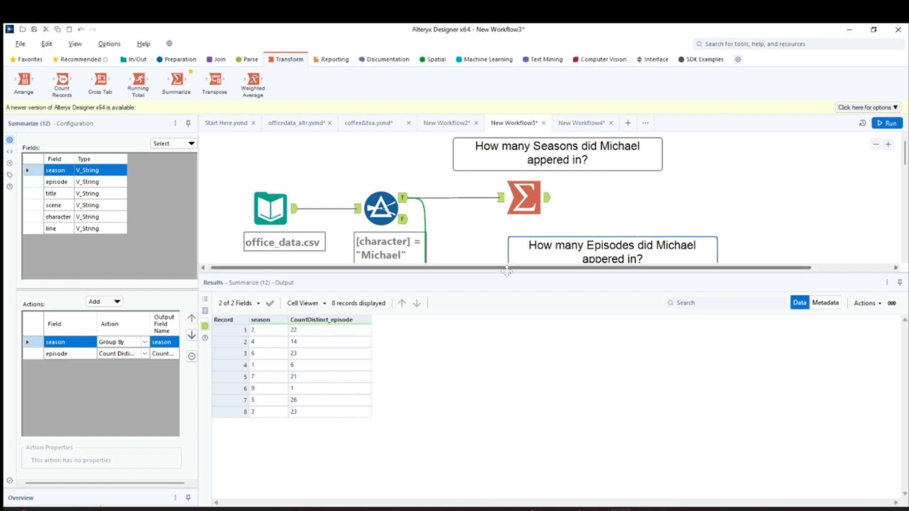
pyautogui.moveTo(506, 279); pyautogui.dragTo(506, 310)
# Widen the configuration area and rename the episode count's output field to episodes_Count
pyautogui.click(168, 358)
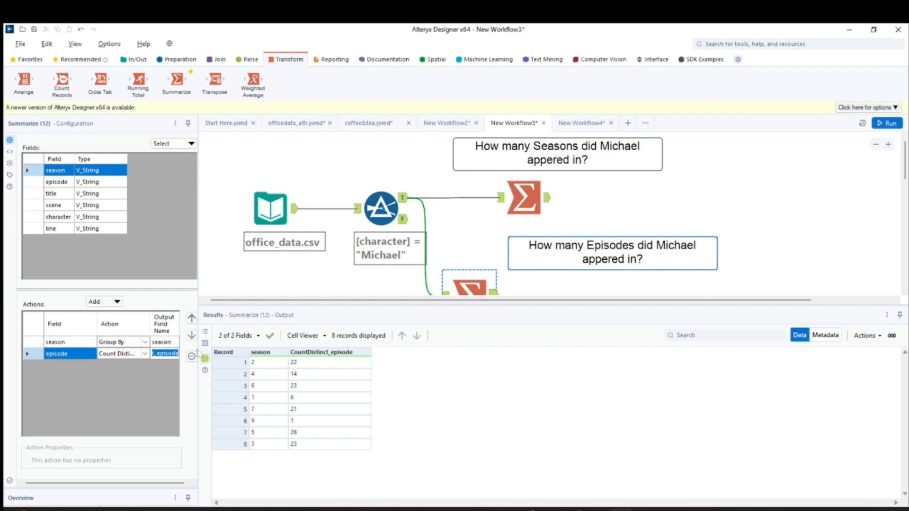
pyautogui.moveTo(198, 347); pyautogui.dragTo(254, 348)
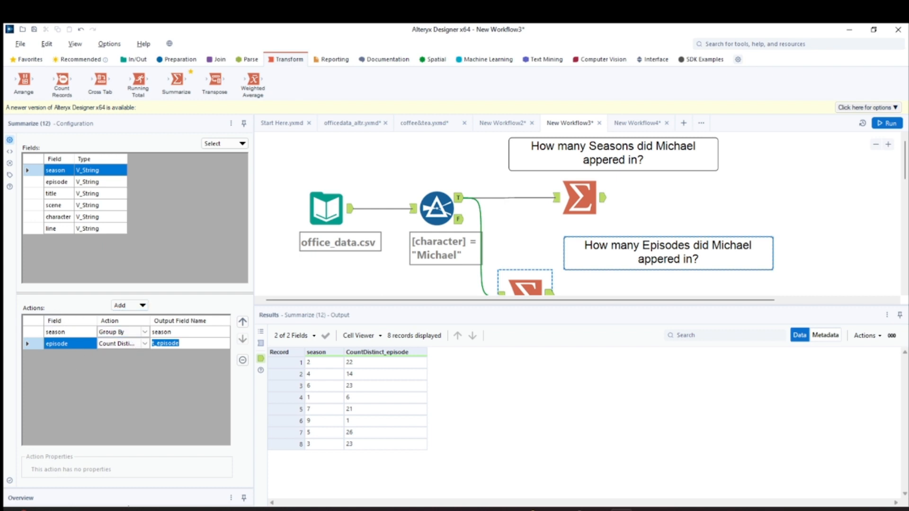
pyautogui.click(164, 374)
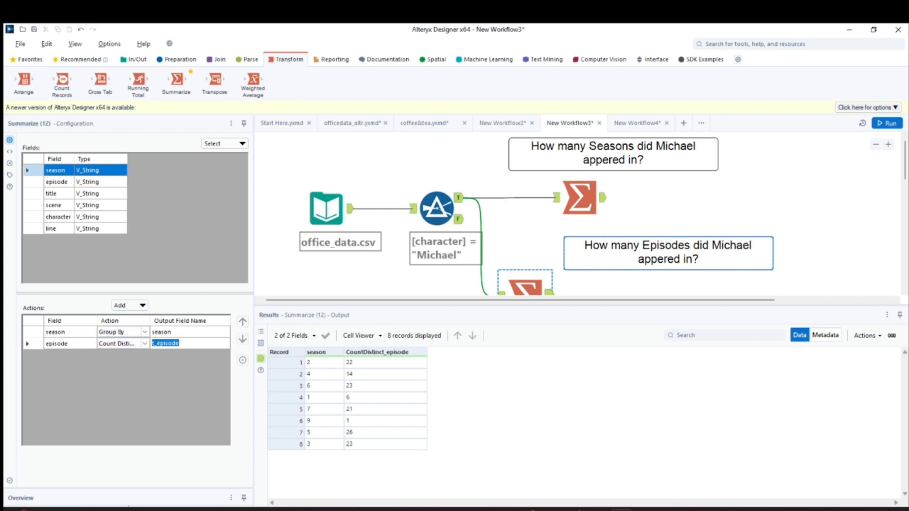
pyautogui.press('BackSpace')
pyautogui.click(494, 374)
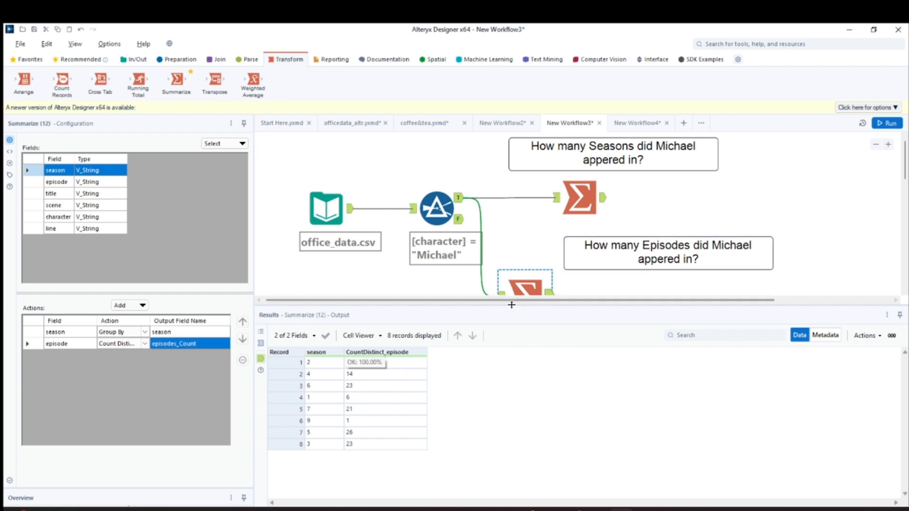
# Give the canvas more height, run the workflow, and check the Episodes Summarize tool's output
pyautogui.moveTo(515, 310); pyautogui.dragTo(516, 342)
pyautogui.click(887, 123)
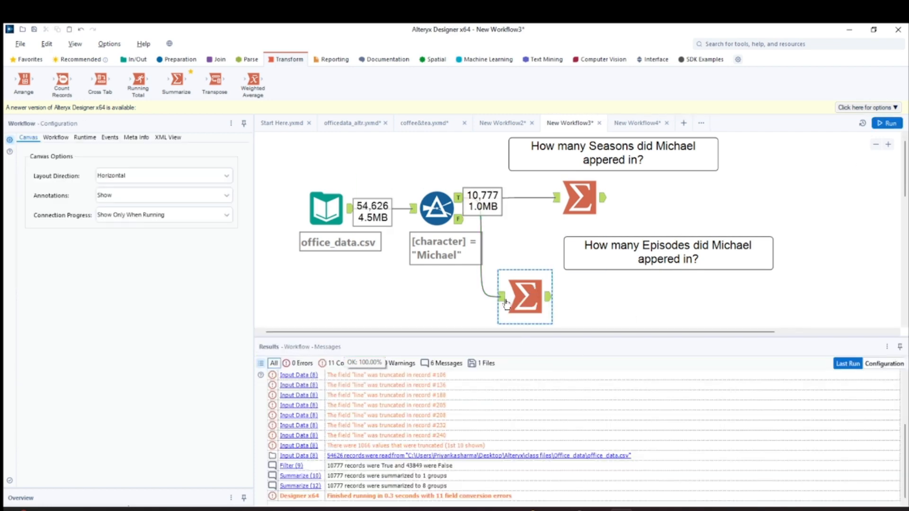
pyautogui.click(550, 297)
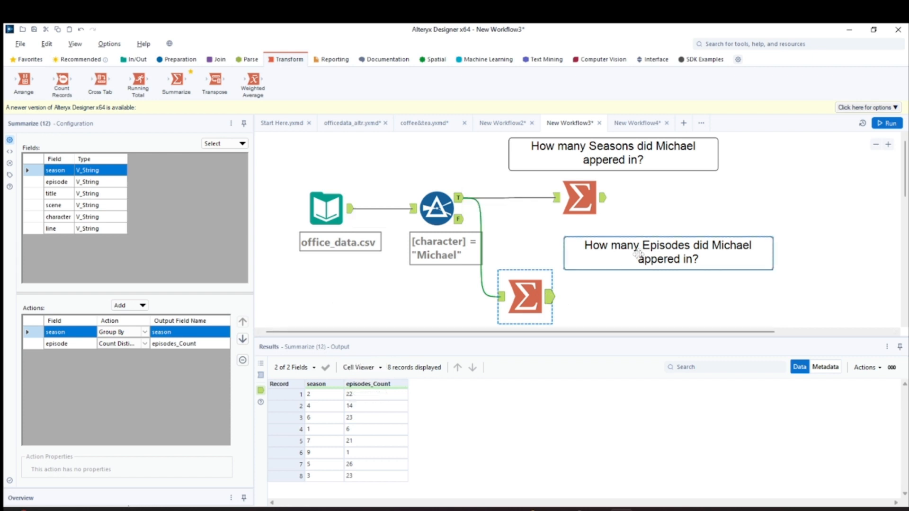
# Add another Summarize tool connected after the Episodes Summarize tool, with a Sum on episodes_Count
pyautogui.moveTo(176, 79); pyautogui.dragTo(591, 298)
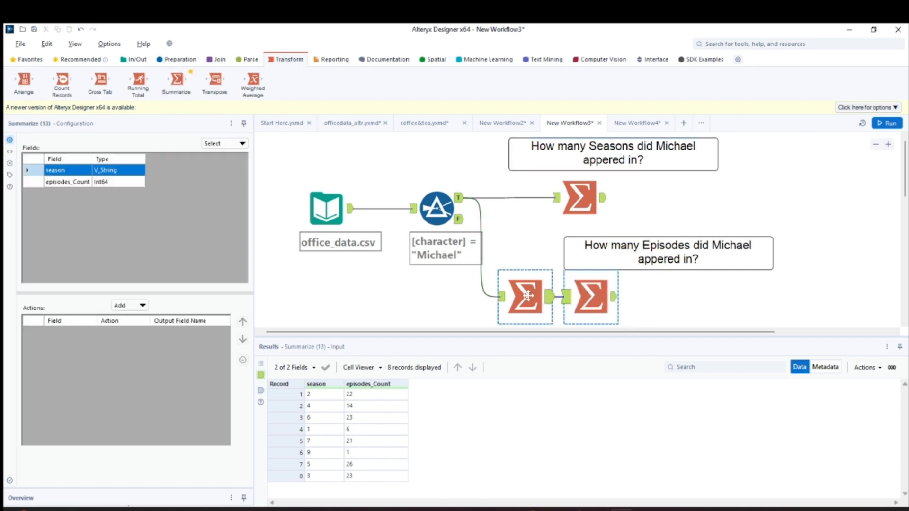
pyautogui.click(45, 182)
pyautogui.click(135, 305)
pyautogui.click(141, 321)
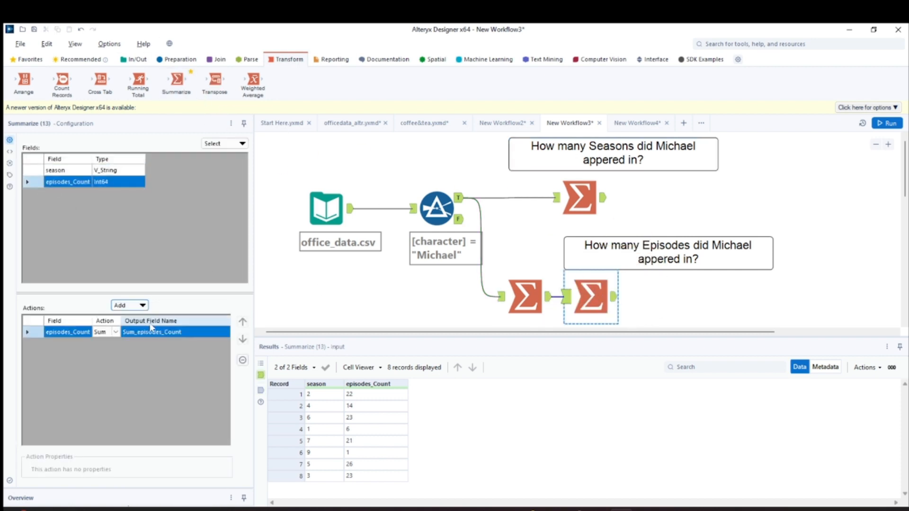
# Run the workflow and view the new Summarize tool's output for the total episode count
pyautogui.click(615, 297)
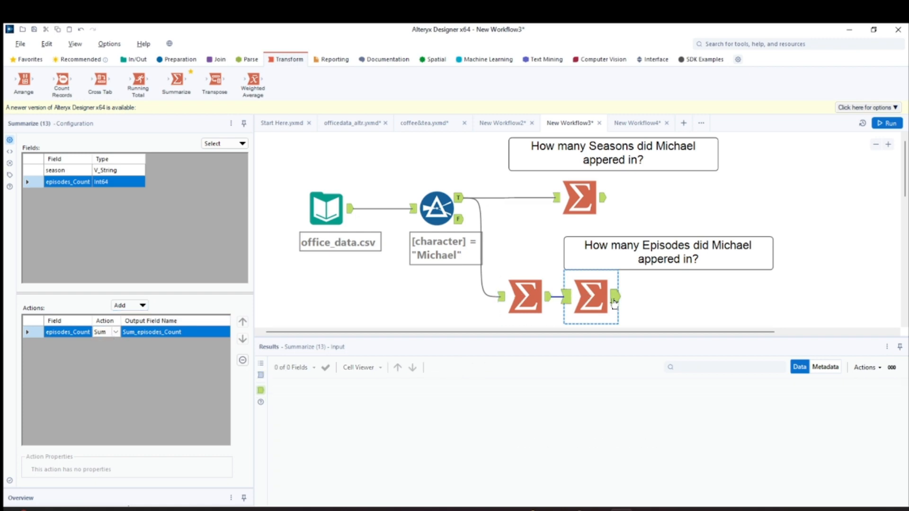
pyautogui.click(887, 123)
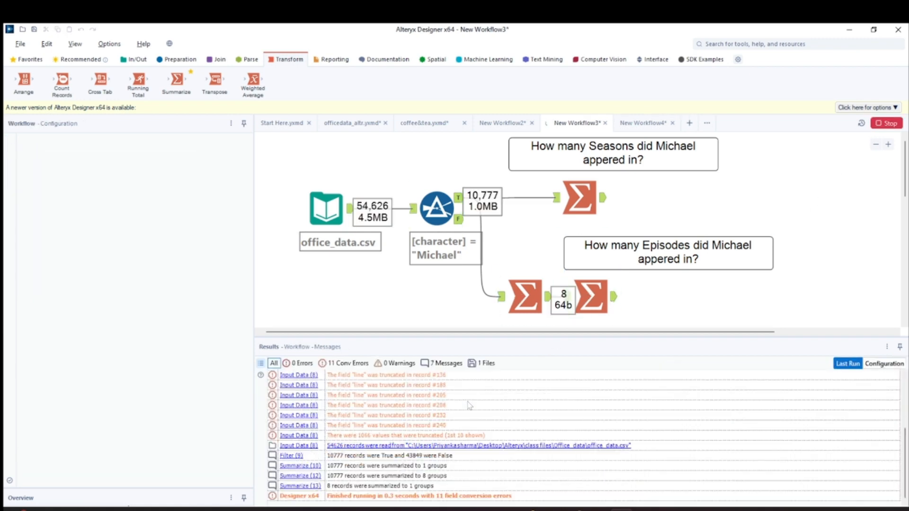
pyautogui.click(566, 304)
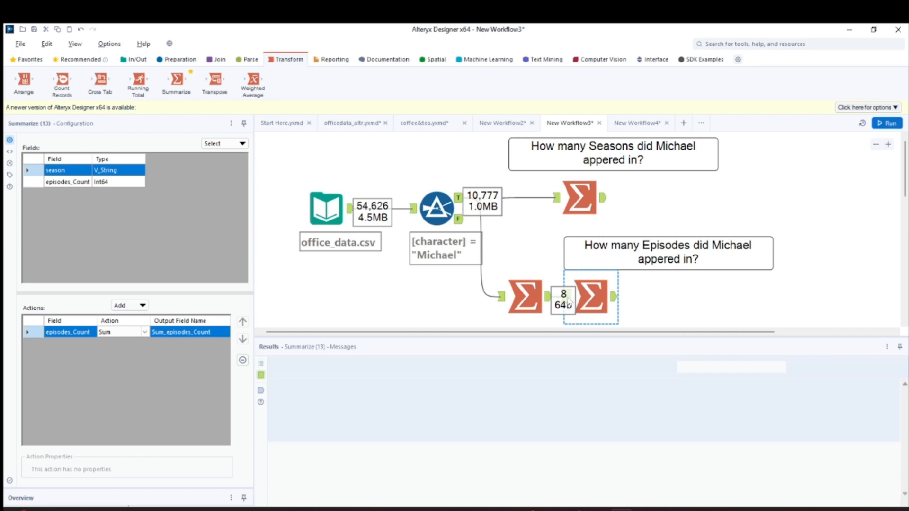
pyautogui.click(616, 298)
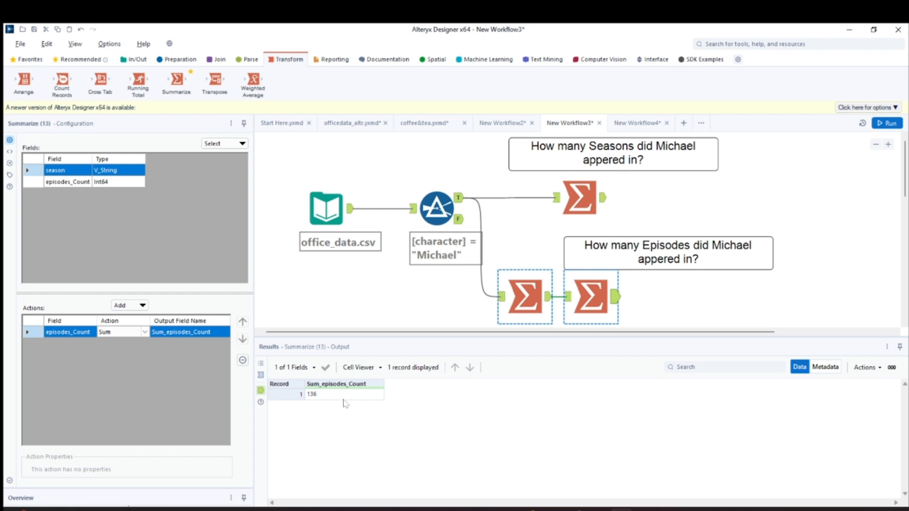
# Move the Sum Summarize tool right, away from the per-season one, and check the per-season output
pyautogui.click(592, 293)
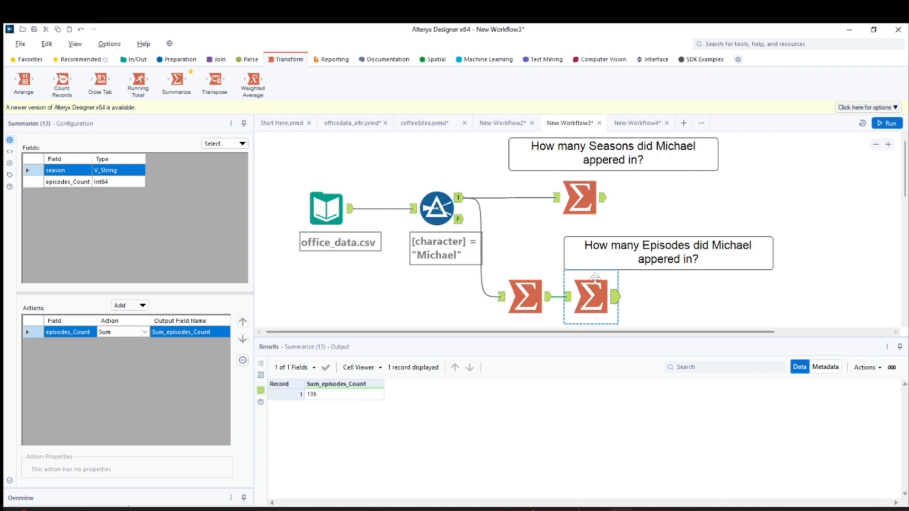
pyautogui.moveTo(596, 291); pyautogui.dragTo(618, 291)
pyautogui.click(533, 299)
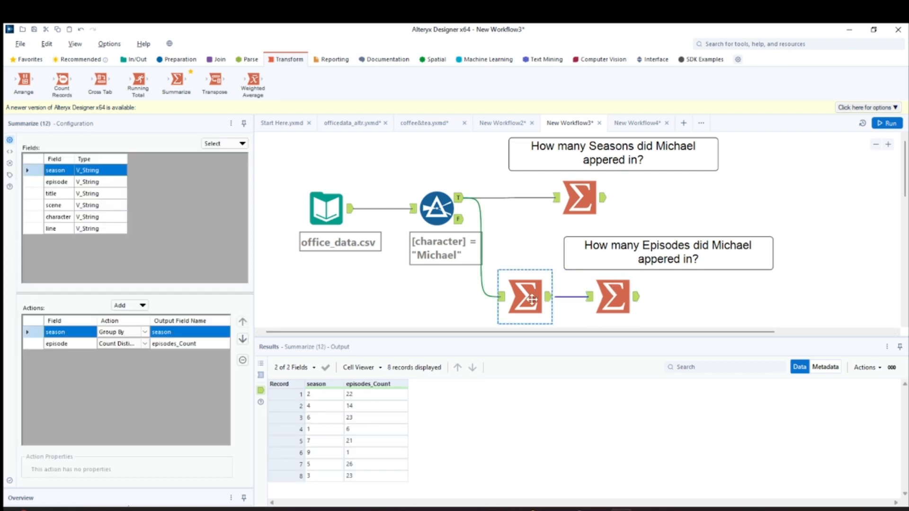
# Nudge the "How many lines does Michael have?" comment up, and check the Input Data and Filter True output records
pyautogui.scroll(-3, 537, 288)
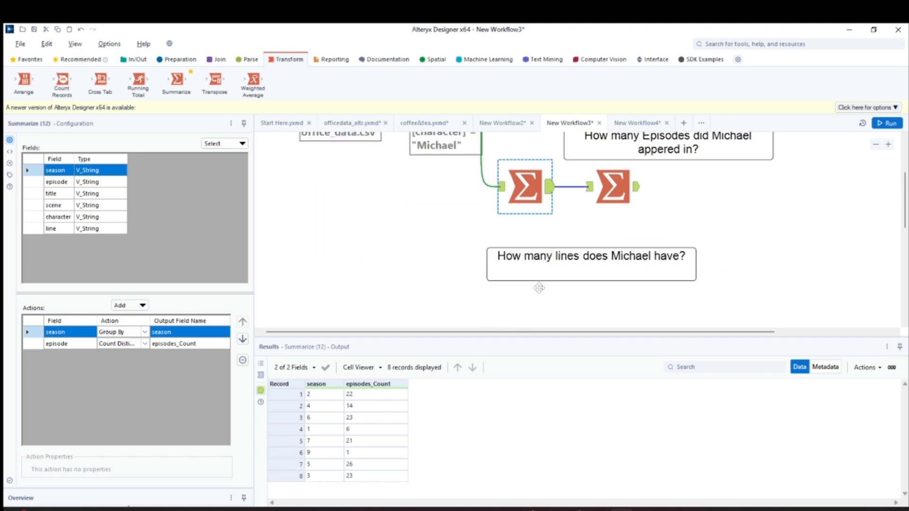
pyautogui.click(549, 253)
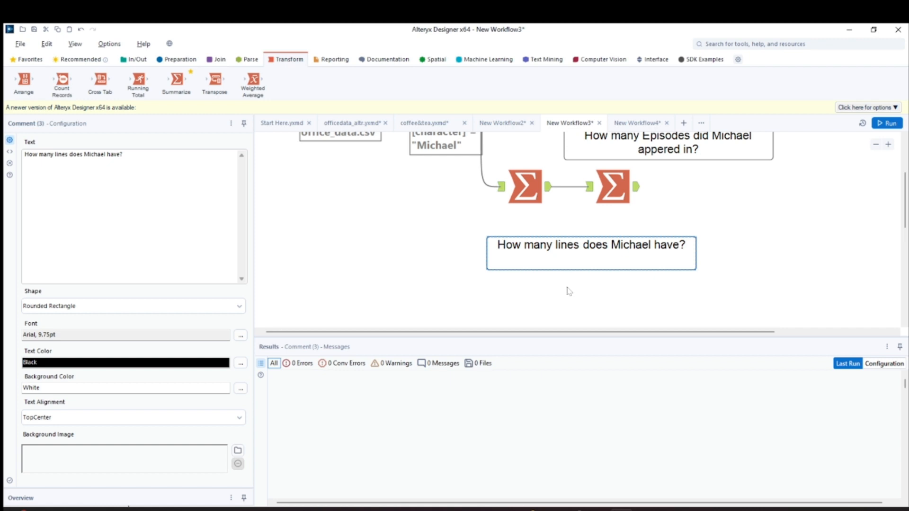
pyautogui.scroll(-3, 569, 290)
pyautogui.scroll(2, 569, 291)
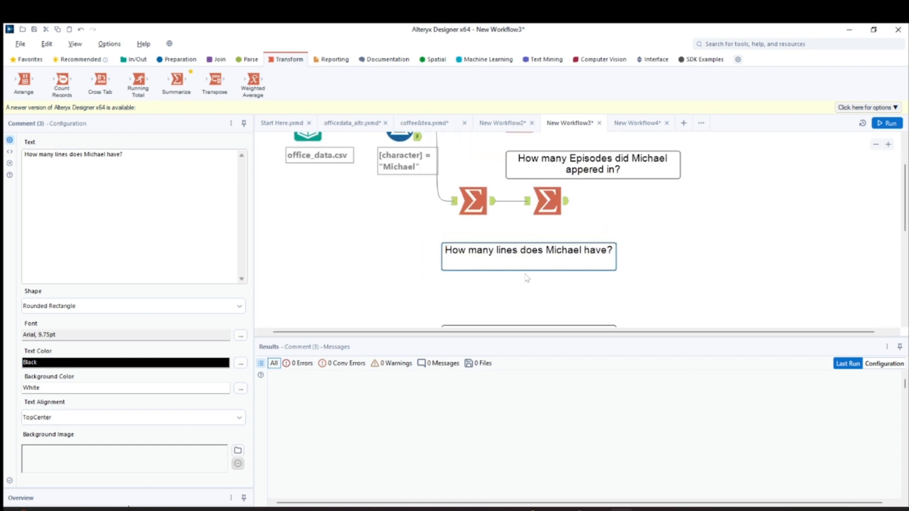
pyautogui.scroll(2, 904, 197)
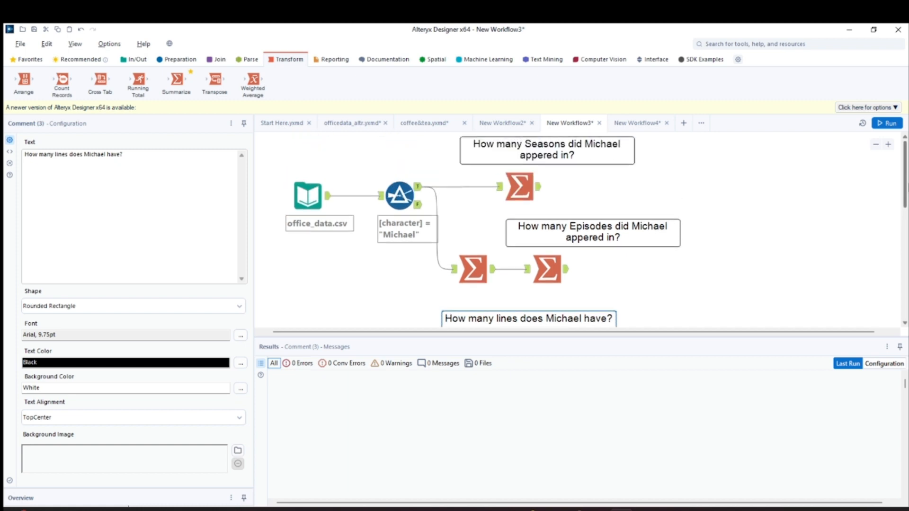
pyautogui.scroll(-1, 904, 196)
pyautogui.click(303, 153)
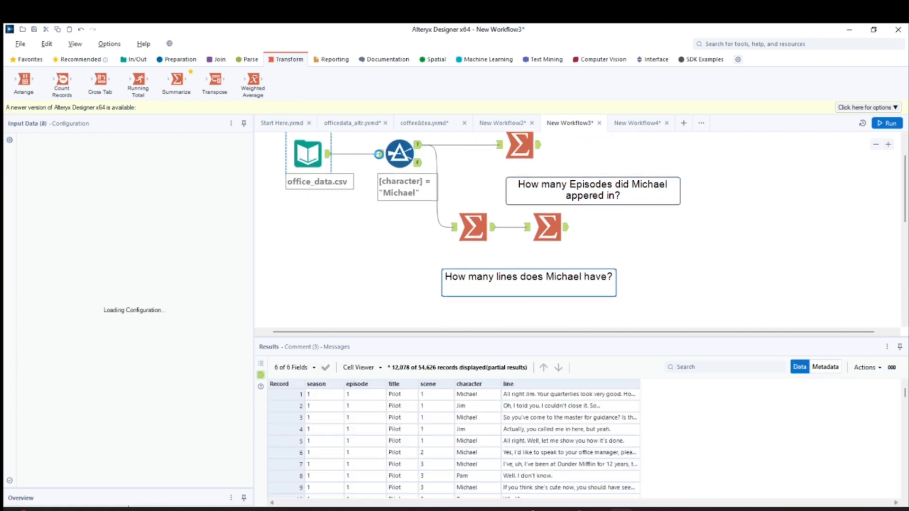
pyautogui.click(400, 153)
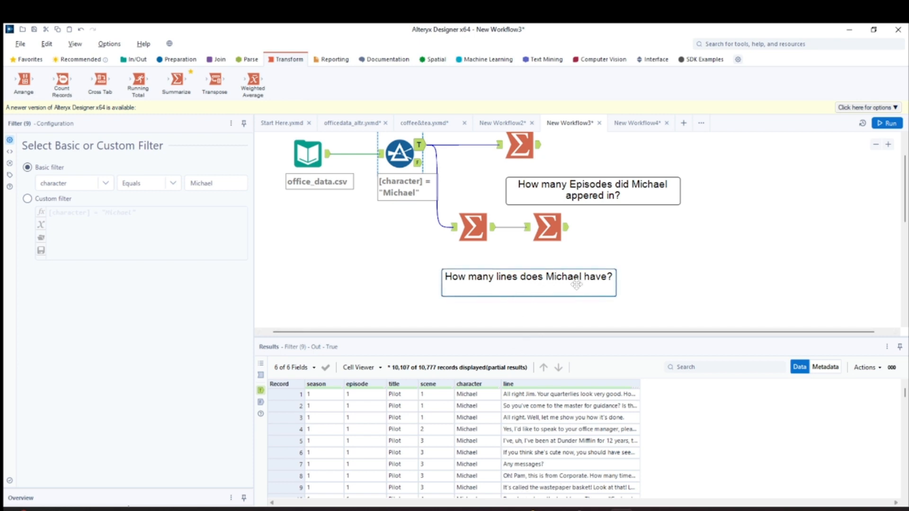
# Shift both Episodes Summarize tools slightly down, placing the Sum one further right in line with the first
pyautogui.moveTo(480, 221); pyautogui.dragTo(480, 230)
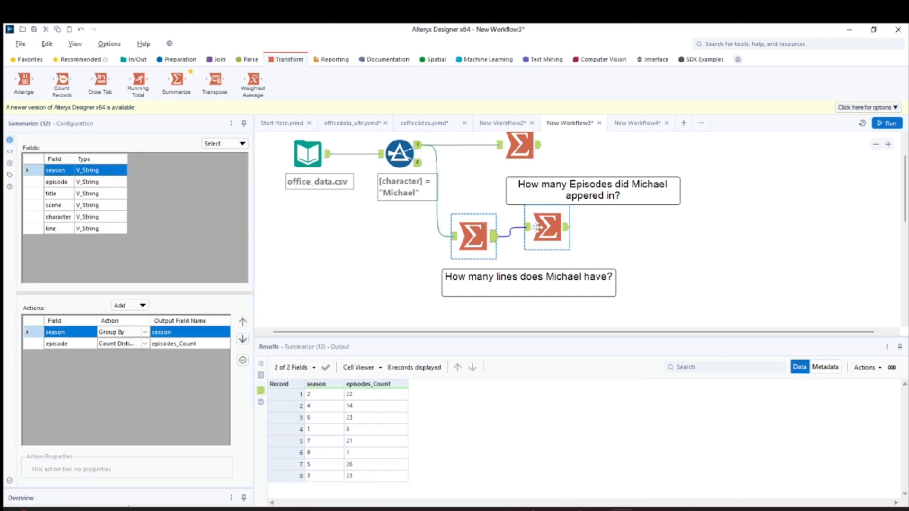
pyautogui.moveTo(541, 227); pyautogui.dragTo(558, 236)
# Add a Summarize tool connected to the Filter's True output and place it below the lines question comment
pyautogui.moveTo(177, 81); pyautogui.dragTo(419, 304)
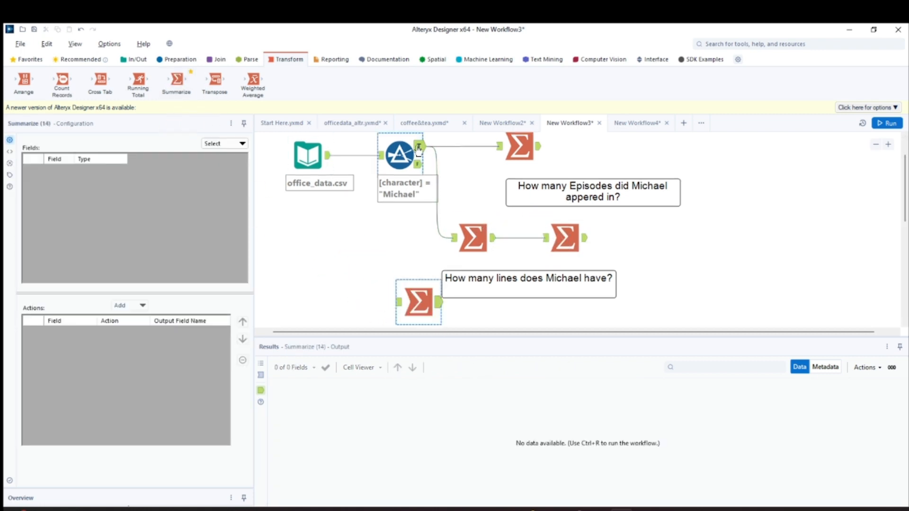
pyautogui.moveTo(418, 148); pyautogui.dragTo(398, 301)
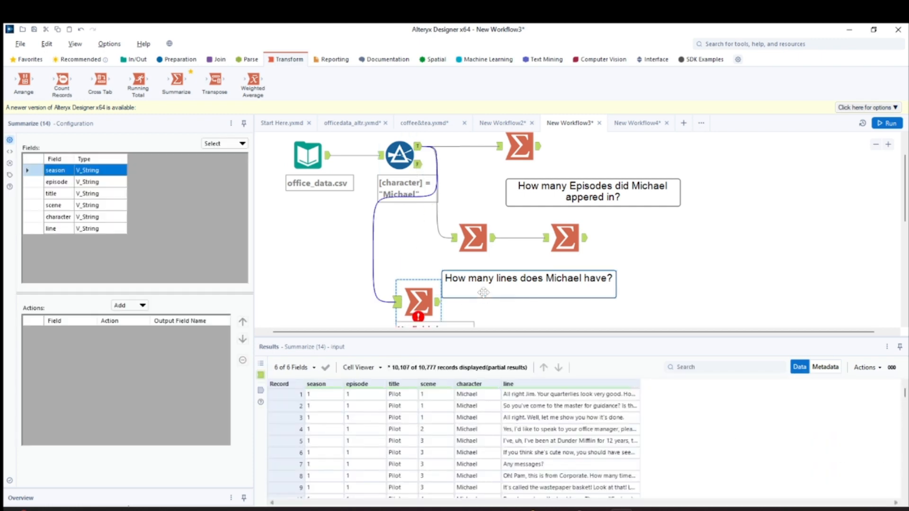
pyautogui.scroll(-3, 483, 293)
pyautogui.moveTo(425, 210); pyautogui.dragTo(470, 231)
# Move the "How many words does Michael speak in the series?" comment down and select the new Summarize tool
pyautogui.moveTo(549, 270); pyautogui.dragTo(545, 306)
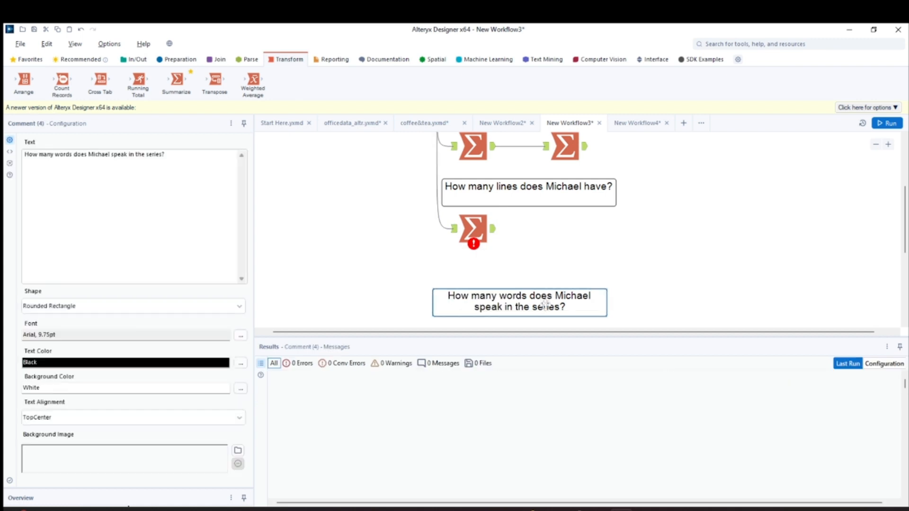
pyautogui.click(472, 233)
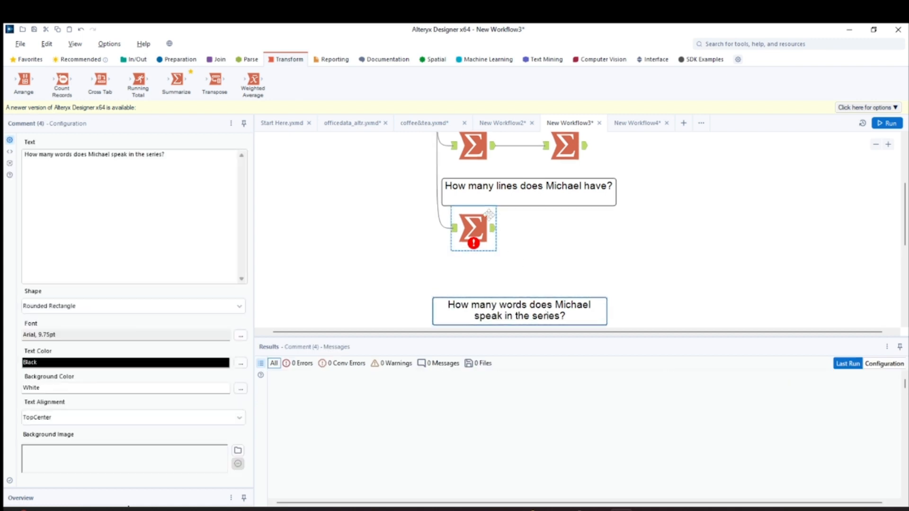
pyautogui.scroll(3, 471, 246)
pyautogui.click(471, 245)
pyautogui.scroll(-2, 472, 245)
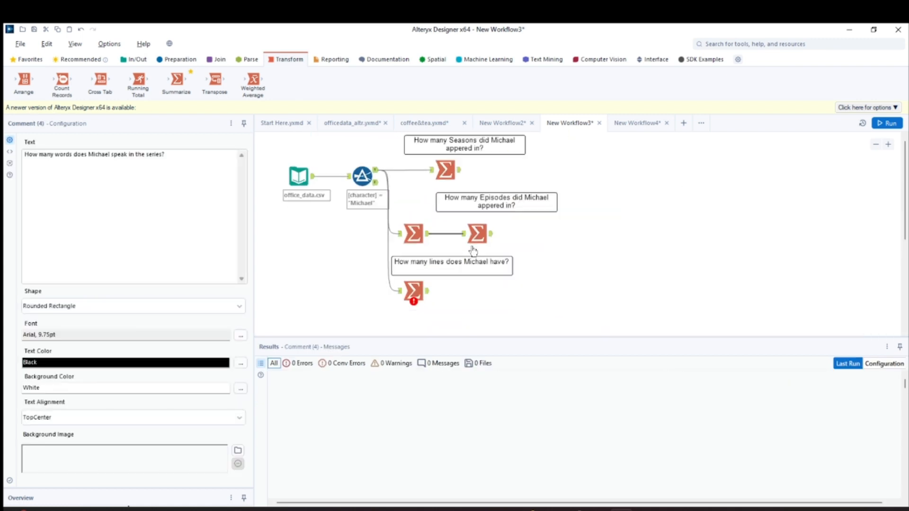
pyautogui.scroll(2, 472, 251)
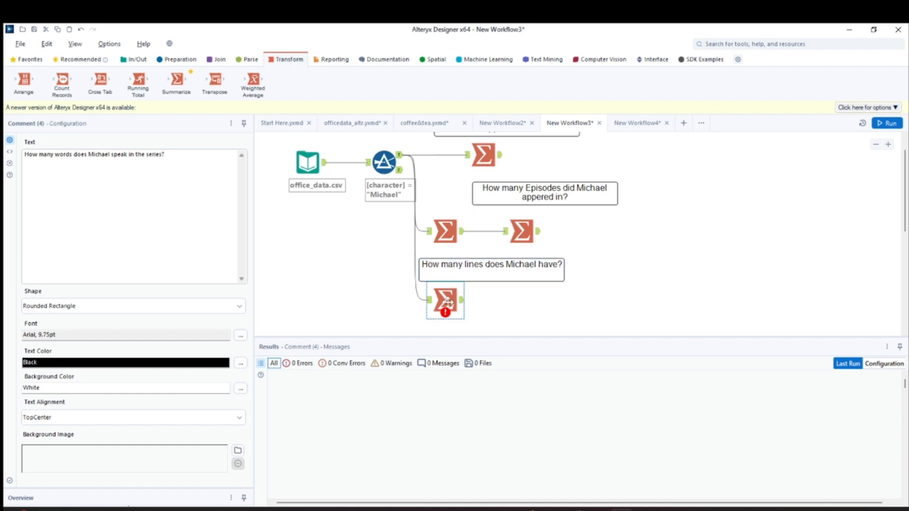
# Nudge the new Summarize tool down and right, and add a Count action on the line field
pyautogui.click(454, 307)
pyautogui.moveTo(454, 307); pyautogui.dragTo(461, 307)
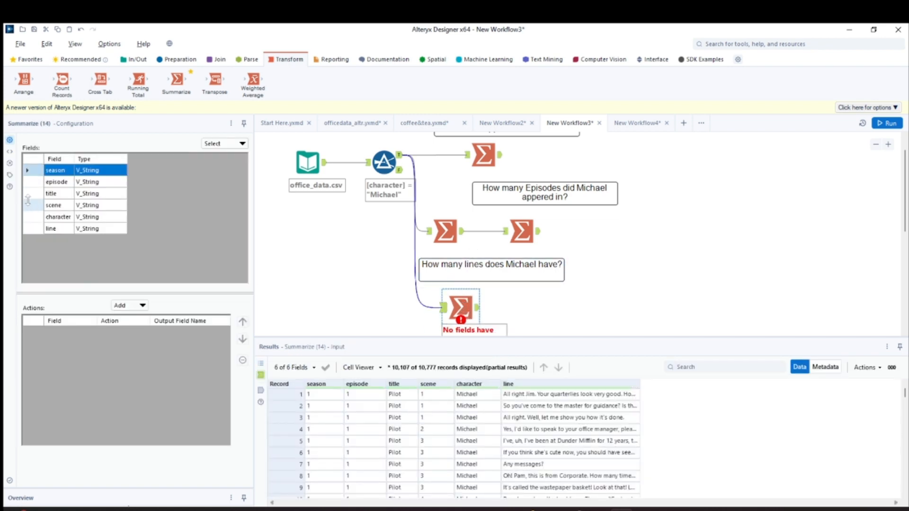
pyautogui.click(32, 229)
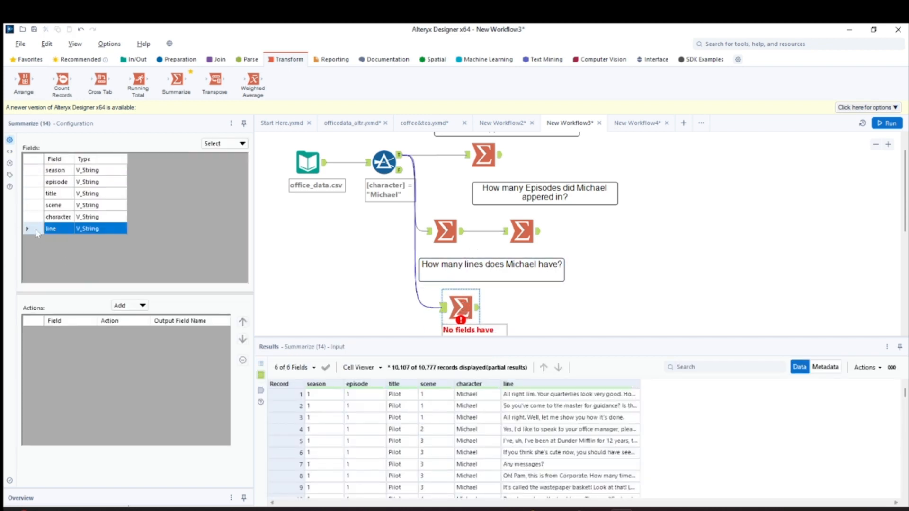
pyautogui.click(133, 306)
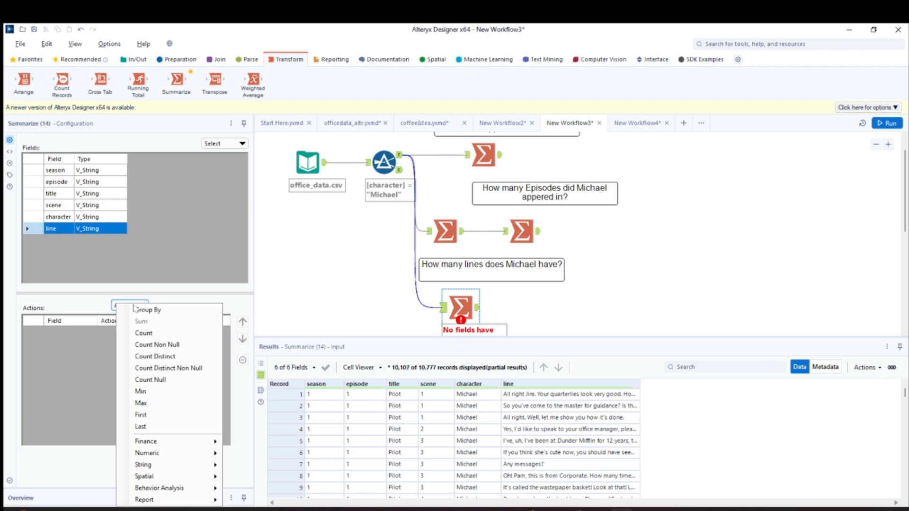
pyautogui.click(146, 333)
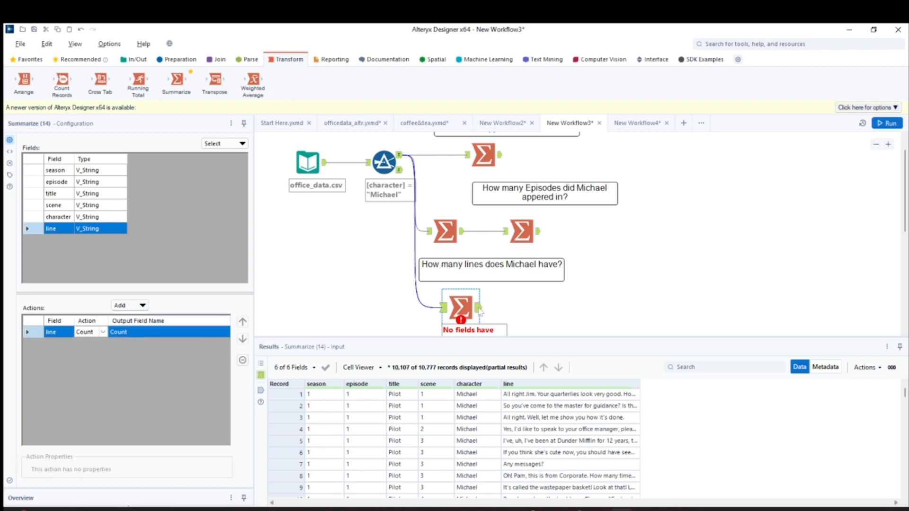
# Run the workflow and check the output of the line-count Summarize tool
pyautogui.hotkey('ctrl', 'r')
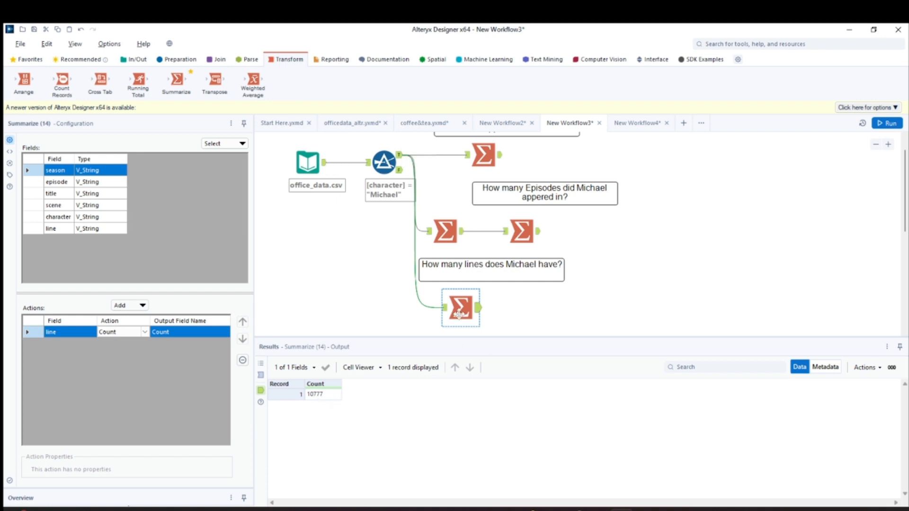
pyautogui.click(483, 315)
pyautogui.click(454, 310)
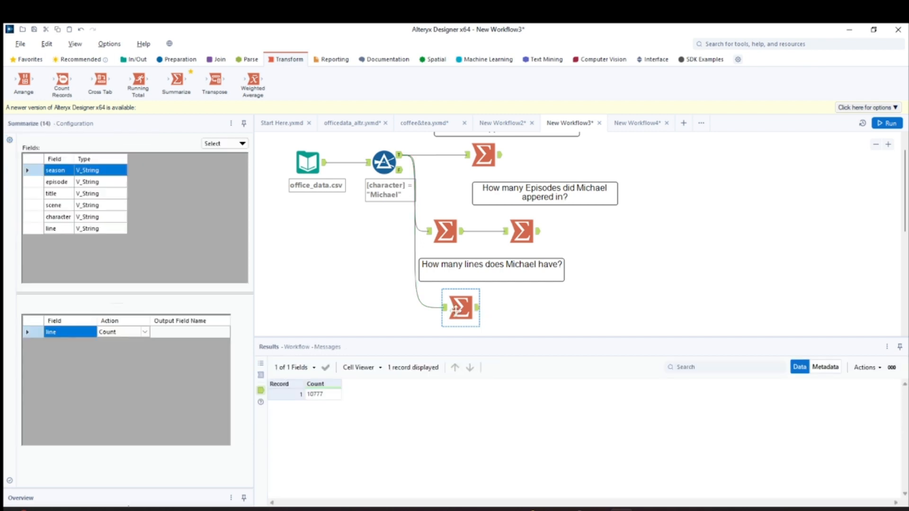
# Move the "How many words does Michael speak in the series?" comment up near the line-count Summarize tool, and check the Filter's True output
pyautogui.scroll(-1, 450, 310)
pyautogui.moveTo(443, 313); pyautogui.dragTo(444, 288)
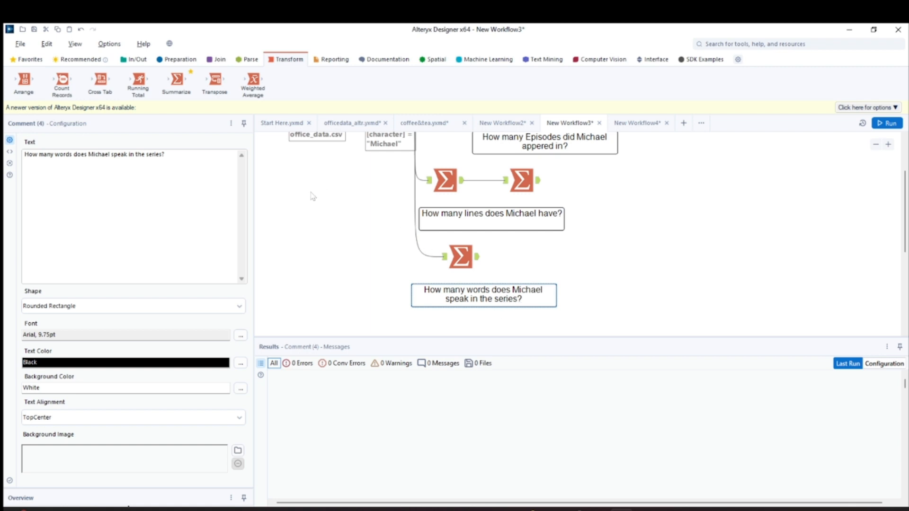
pyautogui.scroll(3, 347, 265)
pyautogui.click(386, 182)
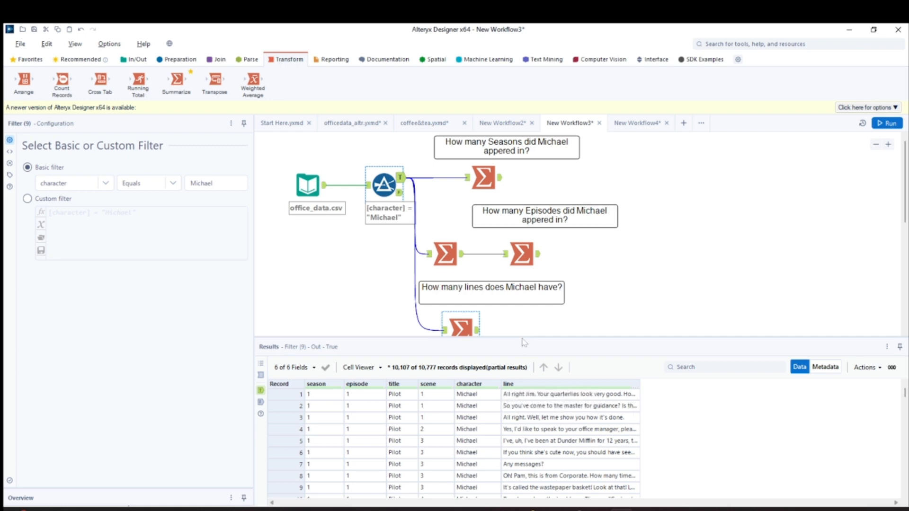
# Shrink the results pane to enlarge the canvas, and nudge the words question comment slightly up and right
pyautogui.moveTo(522, 337); pyautogui.dragTo(526, 350)
pyautogui.scroll(-3, 519, 334)
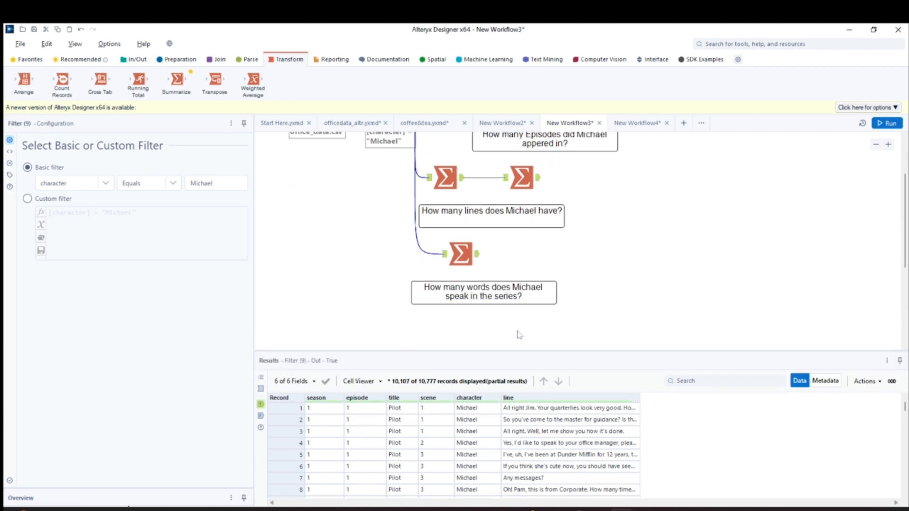
pyautogui.click(479, 292)
pyautogui.click(490, 318)
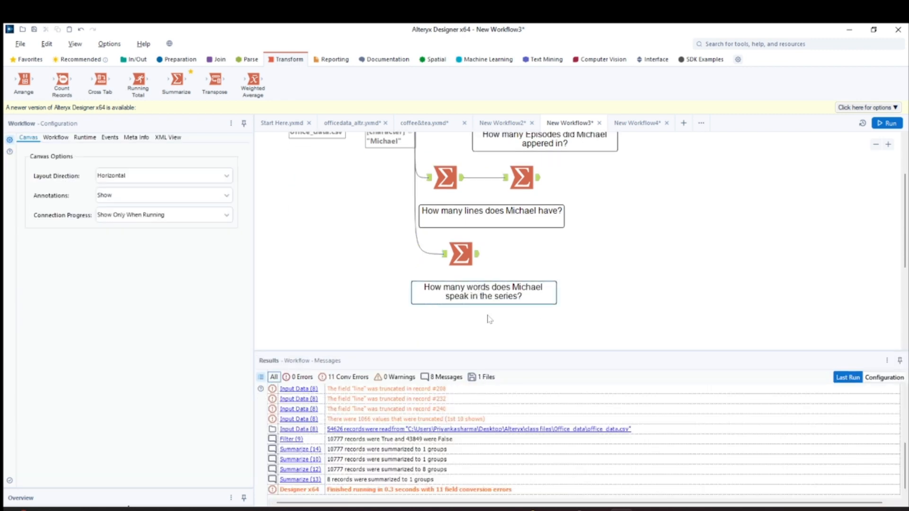
pyautogui.moveTo(460, 295); pyautogui.dragTo(474, 288)
# Move the Filter and Input Data tools down and left, away from the Summarize branches
pyautogui.scroll(2, 334, 217)
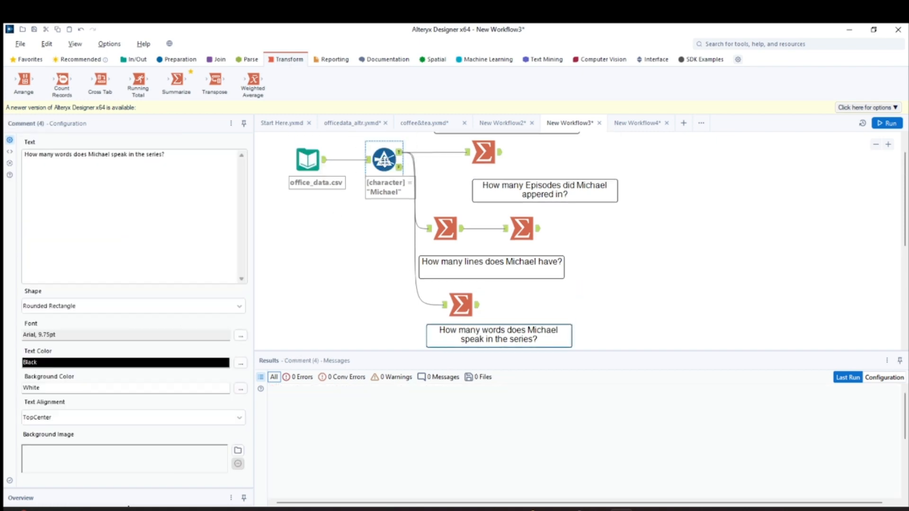
pyautogui.moveTo(384, 161); pyautogui.dragTo(350, 245)
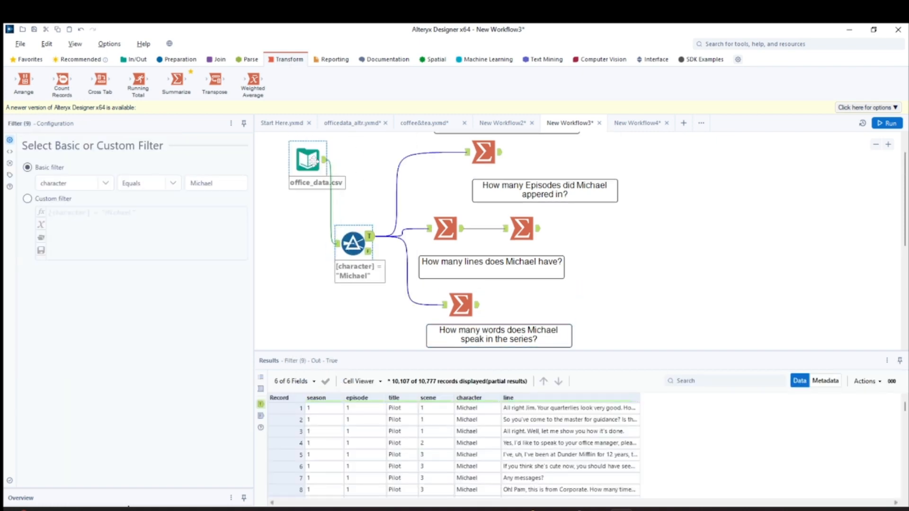
pyautogui.moveTo(310, 178); pyautogui.dragTo(286, 231)
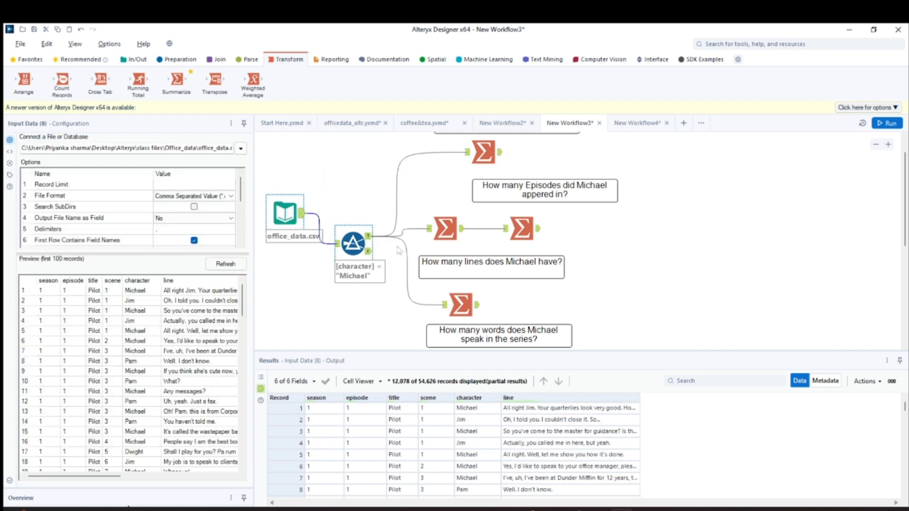
# Shift the words question comment right, and line up the Input Data and Filter tools in one row
pyautogui.scroll(-2, 704, 262)
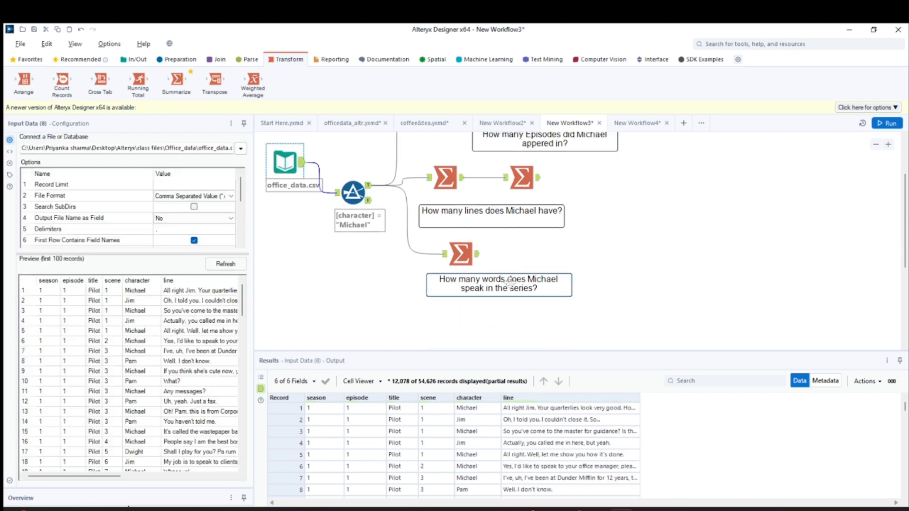
pyautogui.moveTo(510, 283); pyautogui.dragTo(549, 282)
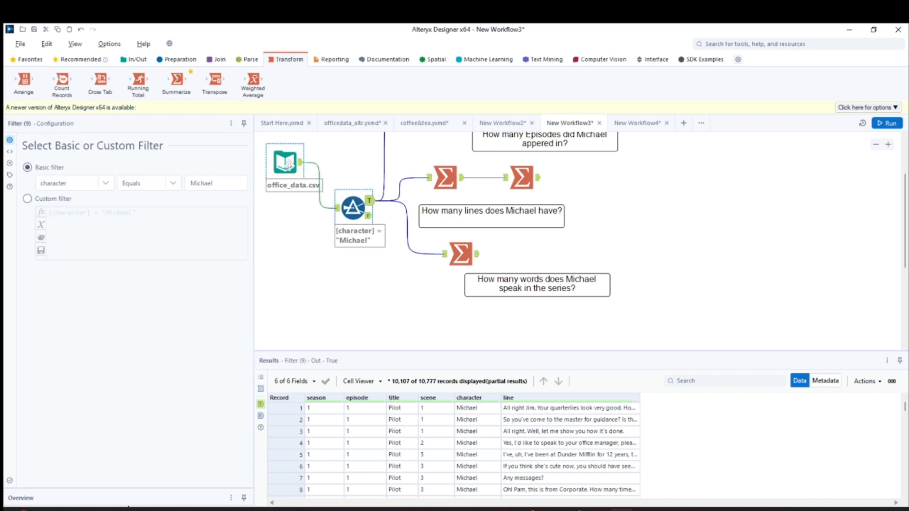
pyautogui.moveTo(287, 166); pyautogui.dragTo(292, 204)
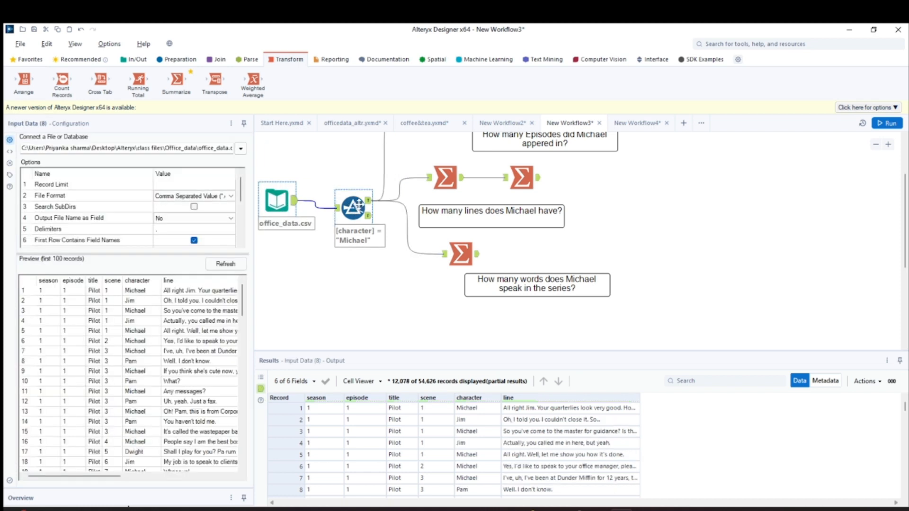
pyautogui.moveTo(353, 207); pyautogui.dragTo(338, 199)
# Move the Episodes question and words question comments left so they line up with the lines question comment
pyautogui.scroll(2, 431, 210)
pyautogui.click(485, 214)
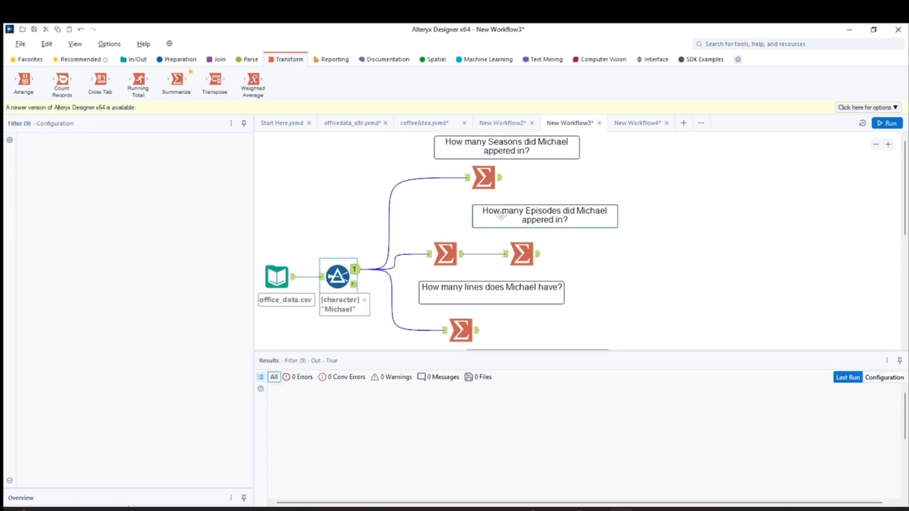
pyautogui.scroll(-1, 496, 289)
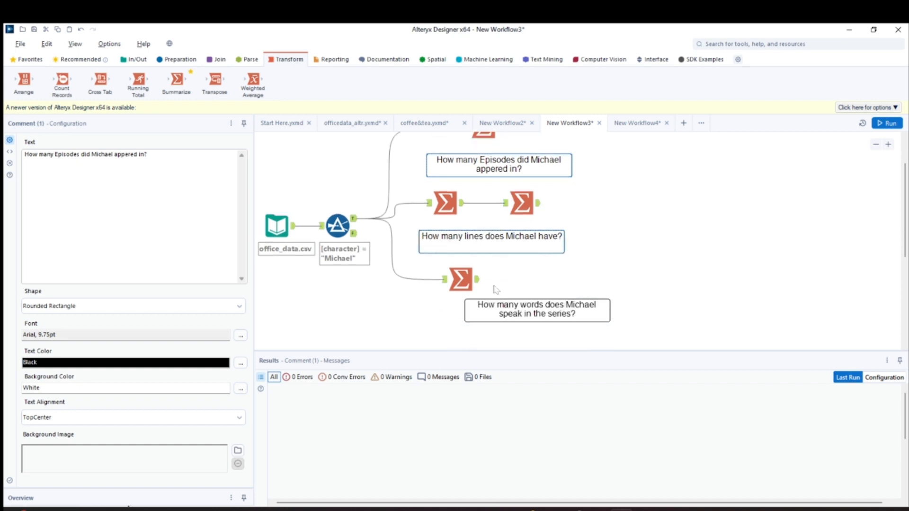
pyautogui.click(497, 244)
pyautogui.moveTo(508, 311); pyautogui.dragTo(454, 311)
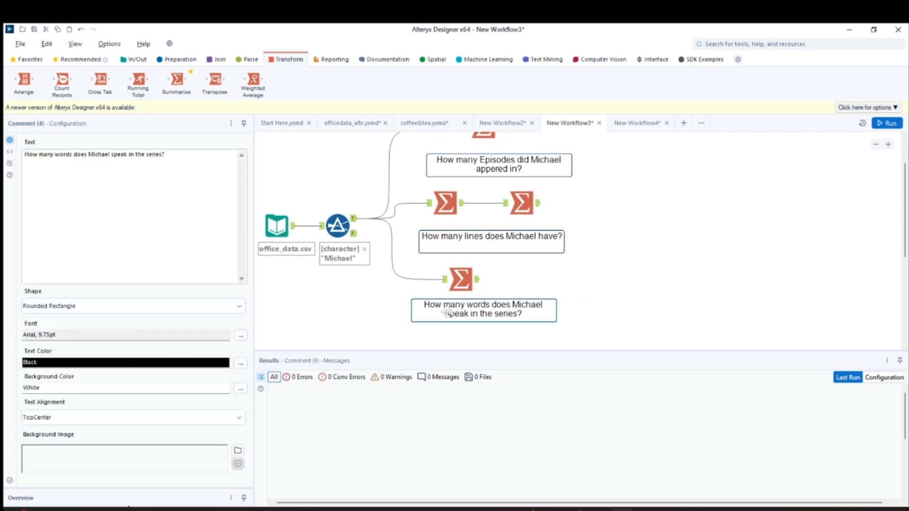
pyautogui.scroll(-1, 537, 310)
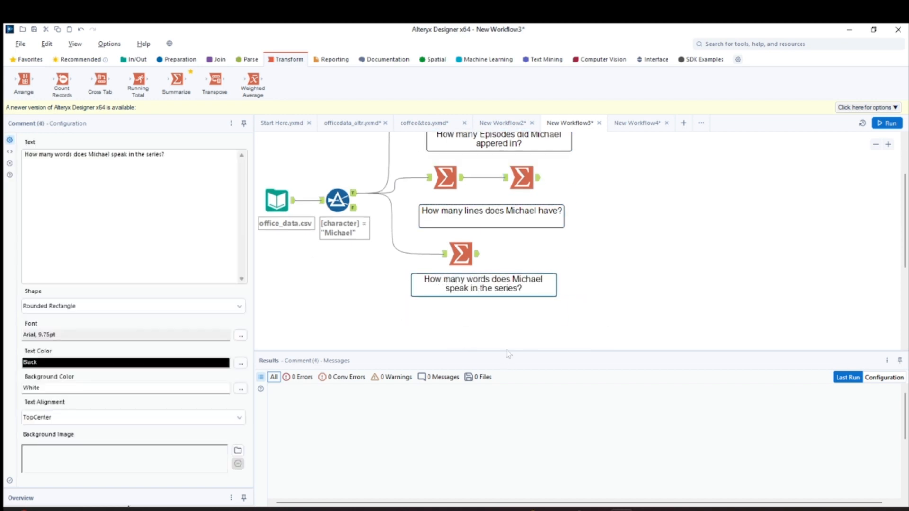
pyautogui.moveTo(505, 350); pyautogui.dragTo(500, 359)
pyautogui.scroll(3, 508, 343)
pyautogui.moveTo(904, 277); pyautogui.dragTo(904, 164)
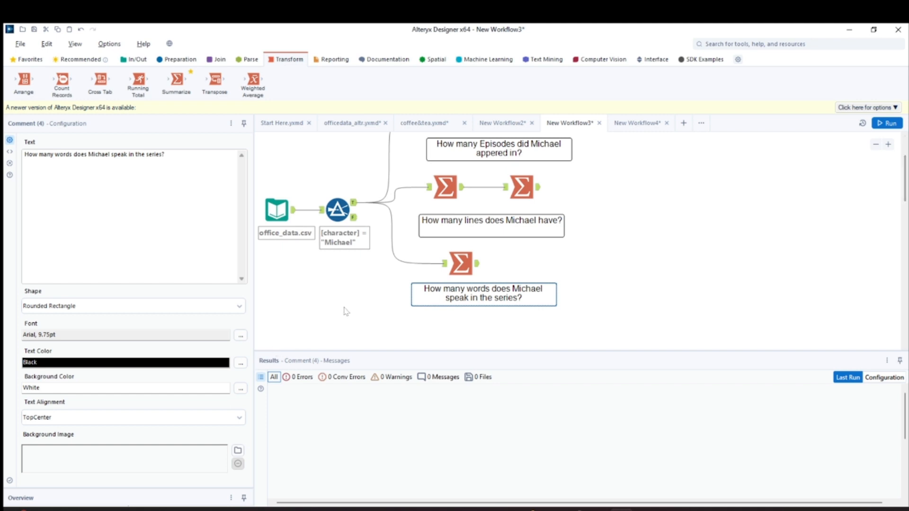
pyautogui.scroll(1, 350, 312)
pyautogui.scroll(-2, 350, 311)
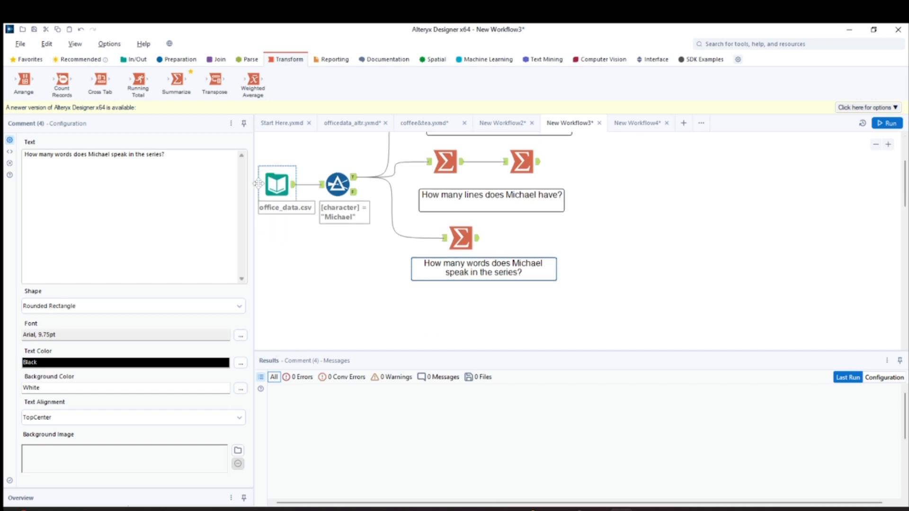
# Add a Formula tool below the words question comment and connect the Filter's True output to it
pyautogui.click(192, 62)
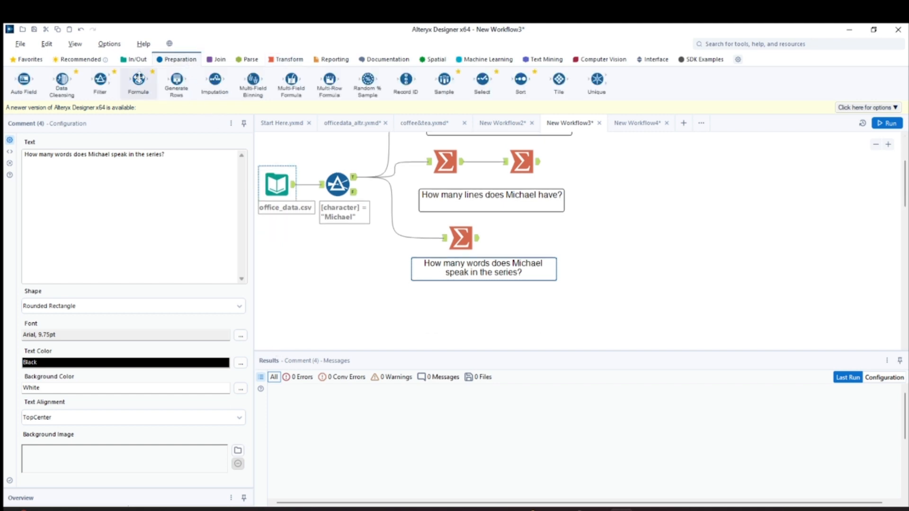
pyautogui.moveTo(138, 79); pyautogui.dragTo(407, 306)
pyautogui.moveTo(354, 177); pyautogui.dragTo(382, 303)
# Add a new output column named Words in the Formula tool
pyautogui.click(76, 150)
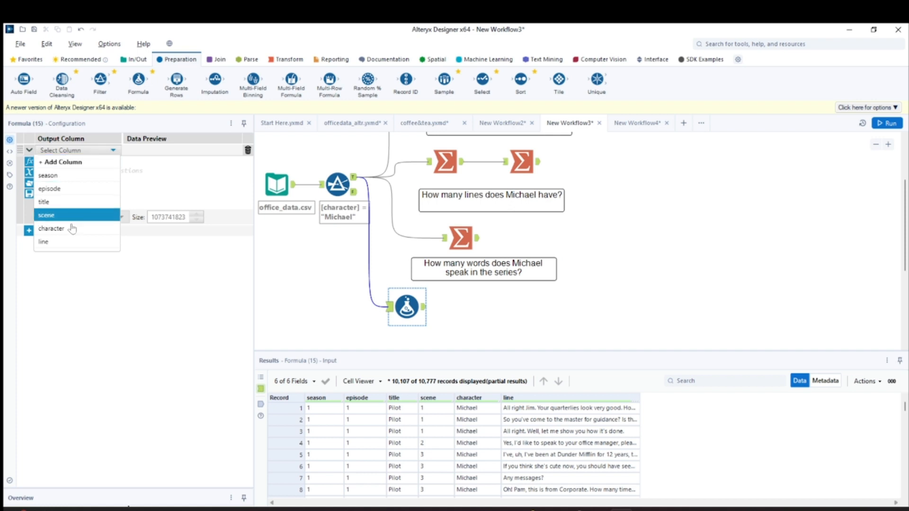
pyautogui.click(71, 152)
pyautogui.click(71, 152)
pyautogui.click(63, 162)
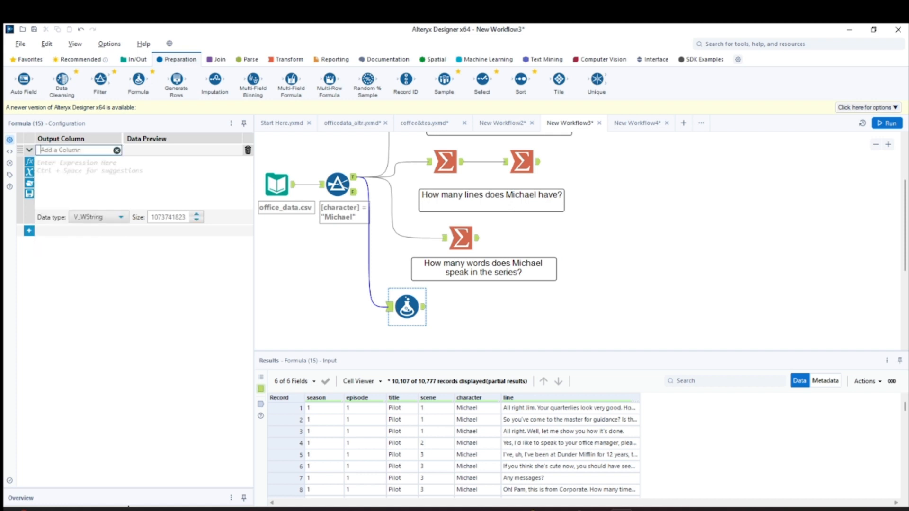
pyautogui.write('Words')
# Enter the expression CountWords([line]) for the Words column
pyautogui.click(63, 163)
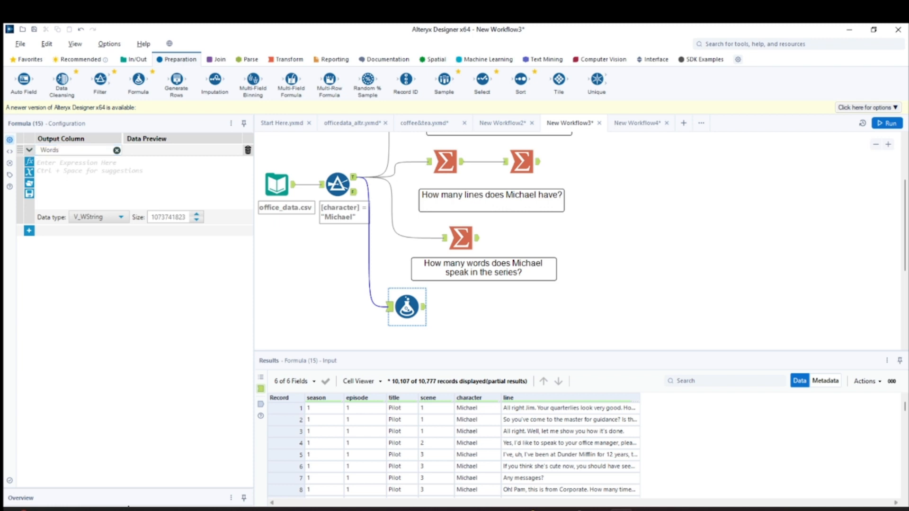
pyautogui.write('Coun')
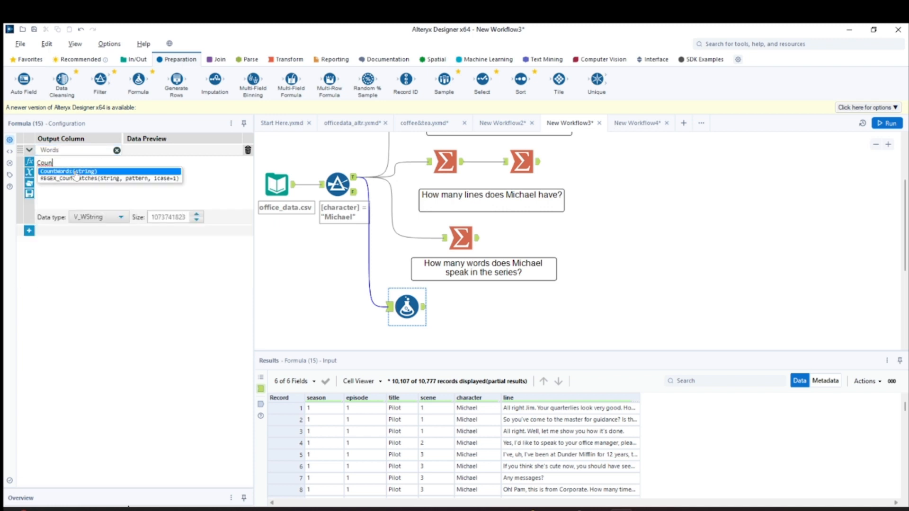
pyautogui.write('tW')
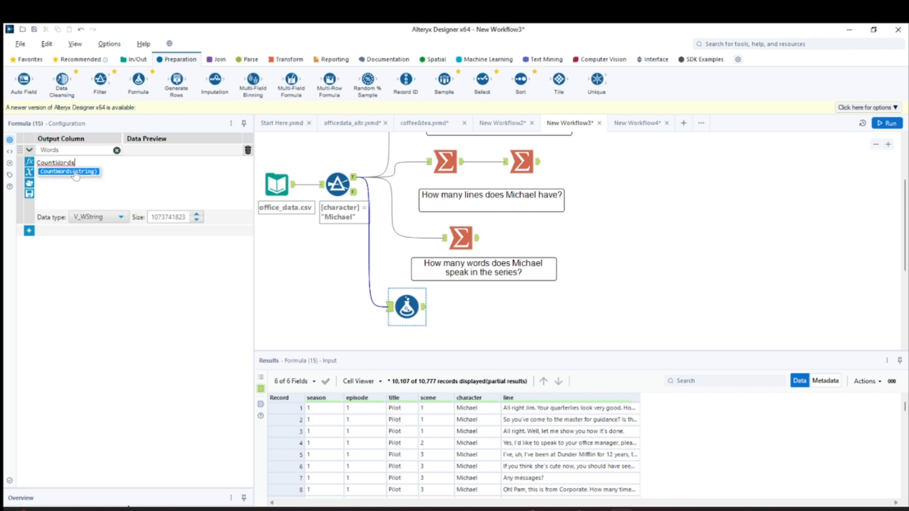
pyautogui.write('ords')
pyautogui.click(75, 172)
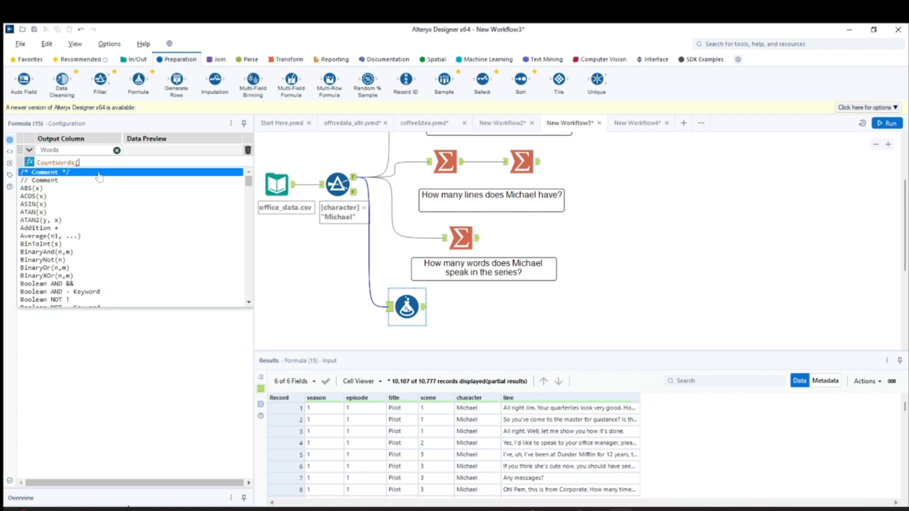
pyautogui.press('BackSpace')
pyautogui.press('BackSpace')
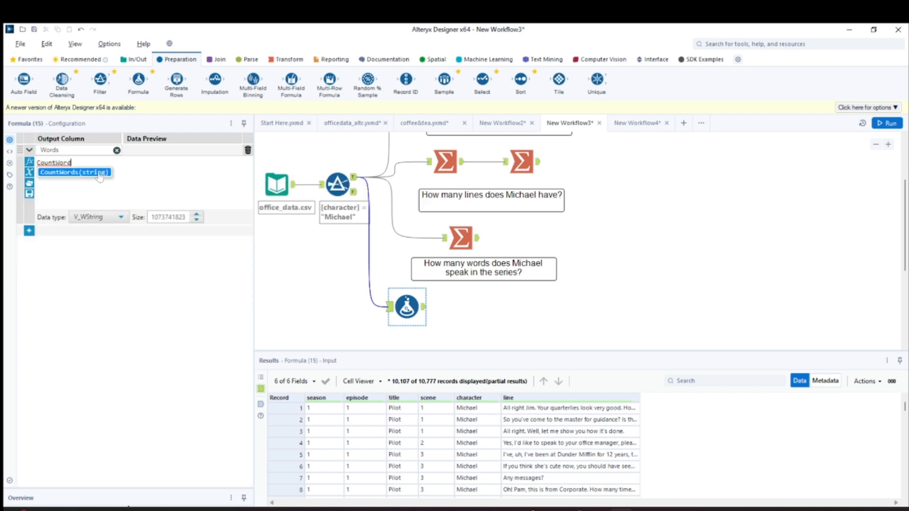
pyautogui.click(99, 173)
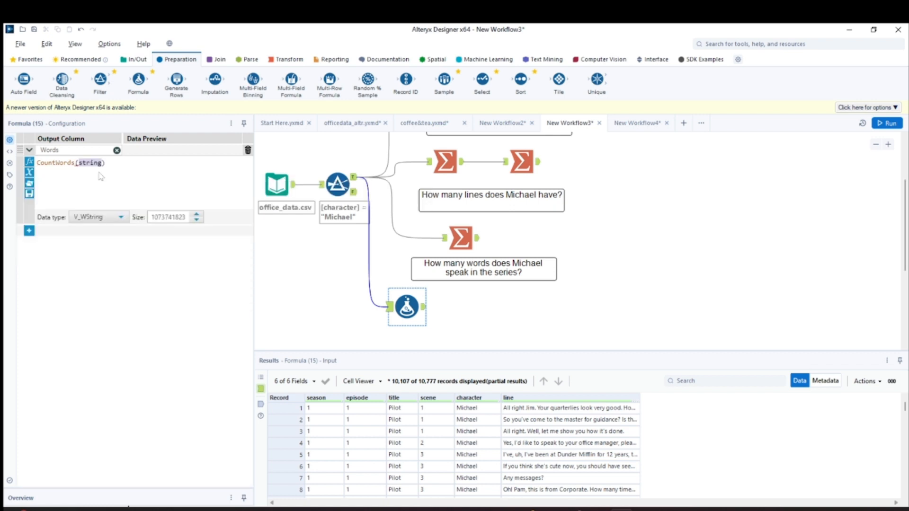
pyautogui.moveTo(102, 163); pyautogui.dragTo(105, 163)
pyautogui.press('BackSpace')
pyautogui.press('BackSpace')
pyautogui.press('BackSpace')
pyautogui.press('BackSpace')
pyautogui.press('BackSpace')
pyautogui.press('BackSpace')
pyautogui.press('BackSpace')
pyautogui.write('[line])')
# Set the Words column's data type to Int64 and reselect the Formula tool on the canvas
pyautogui.click(114, 222)
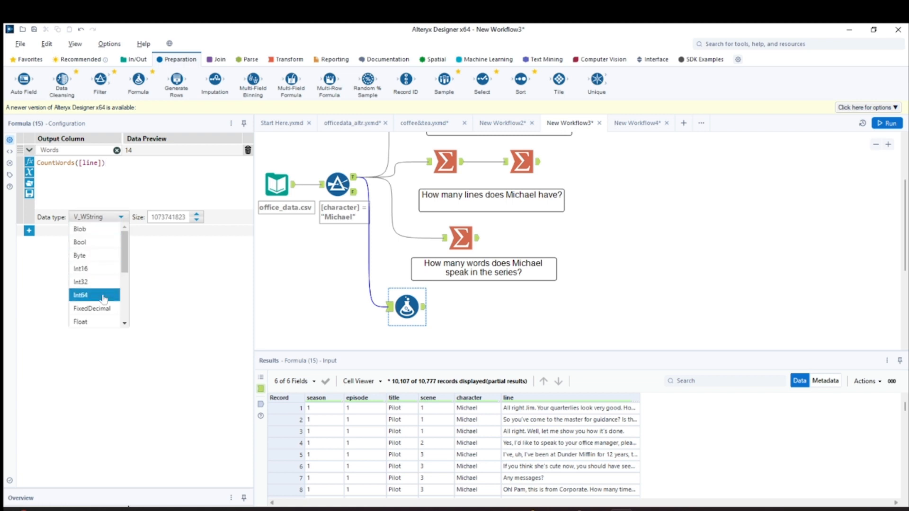
pyautogui.click(103, 296)
pyautogui.click(108, 218)
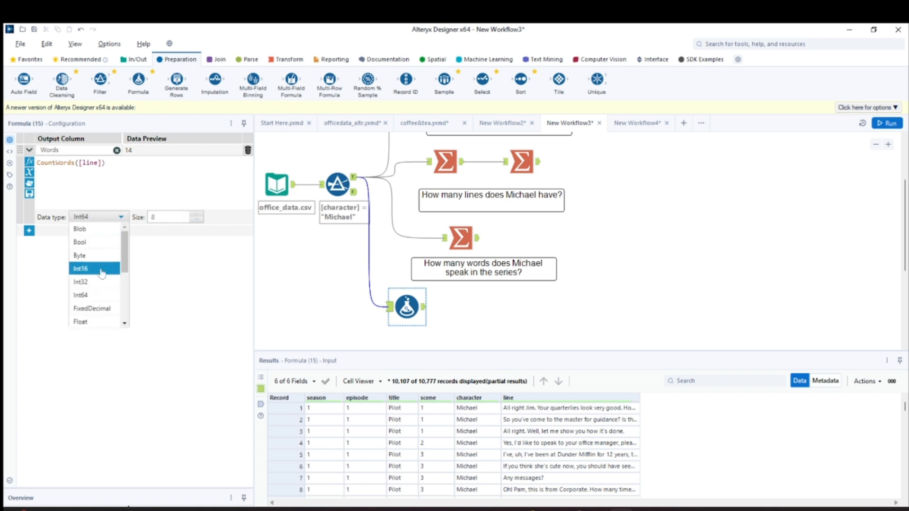
pyautogui.click(109, 296)
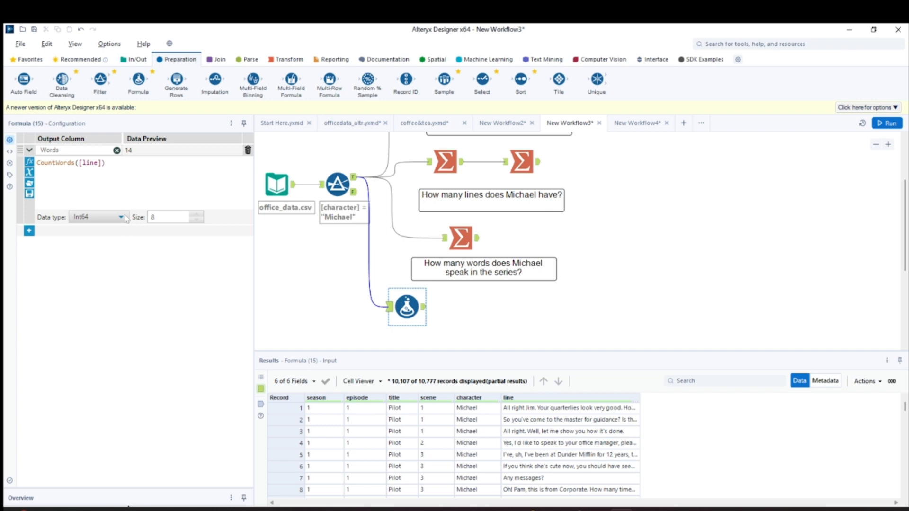
pyautogui.click(408, 309)
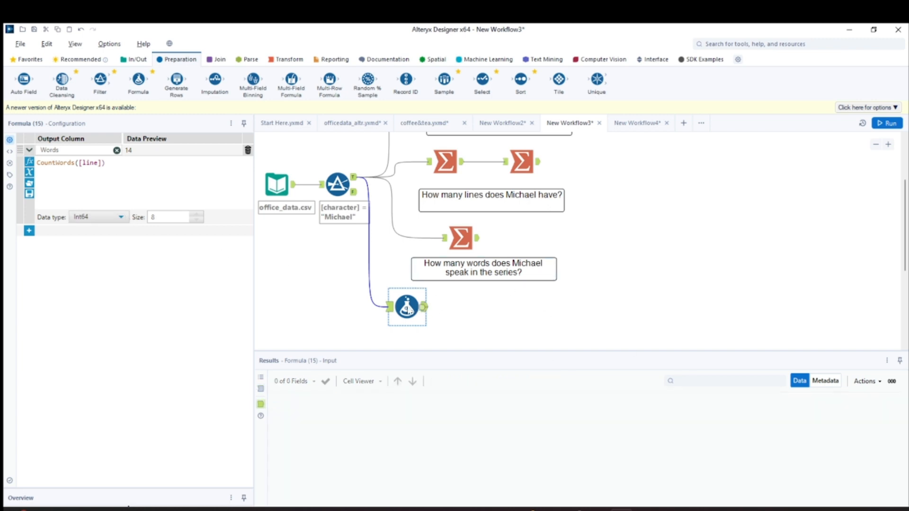
# Run the workflow and examine the per-line values of the Words column in the Formula tool's output
pyautogui.hotkey('ctrl', 'r')
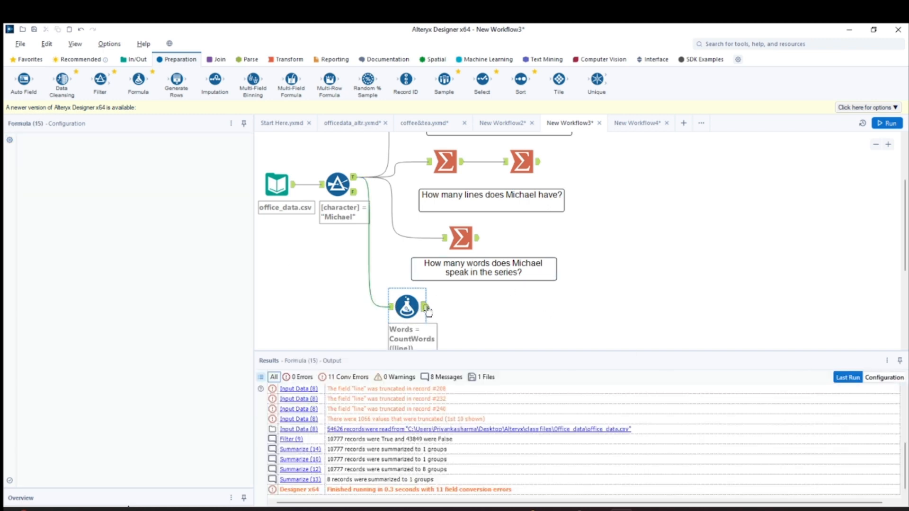
pyautogui.click(582, 308)
pyautogui.click(888, 124)
pyautogui.click(412, 308)
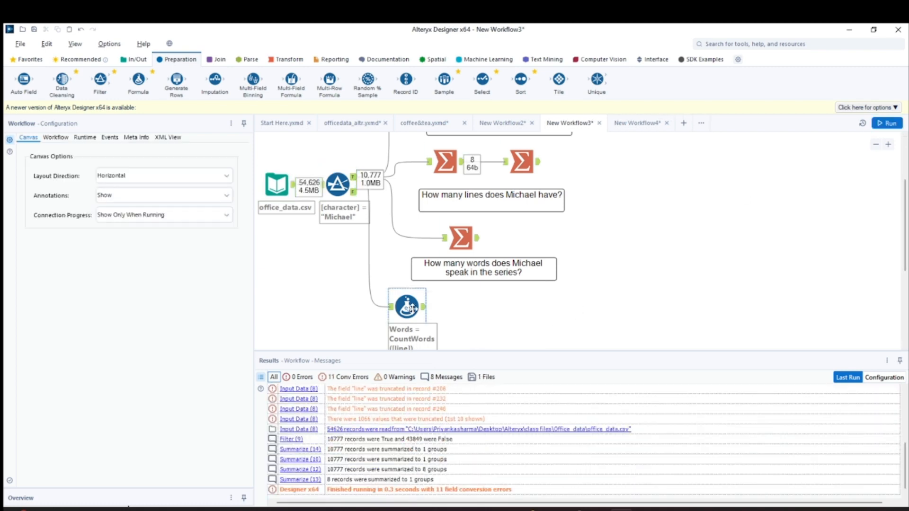
pyautogui.click(424, 308)
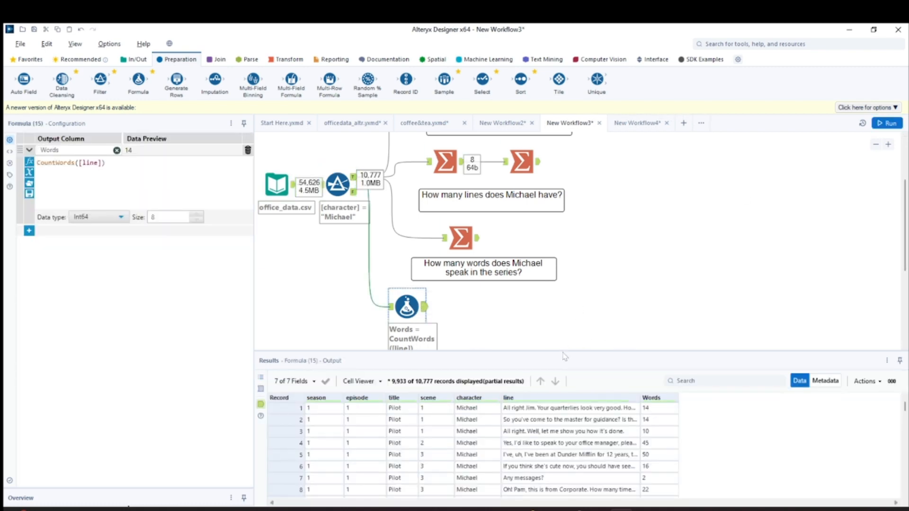
pyautogui.moveTo(563, 352); pyautogui.dragTo(571, 294)
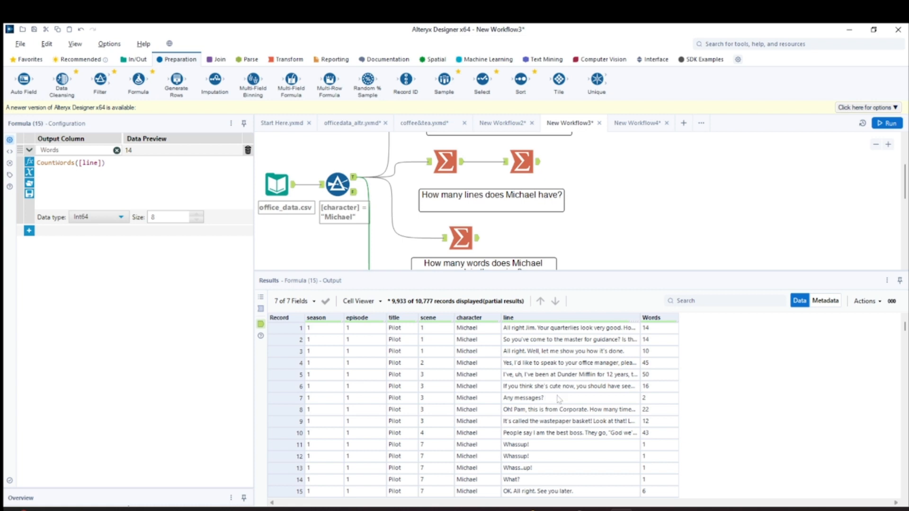
pyautogui.scroll(-2, 546, 453)
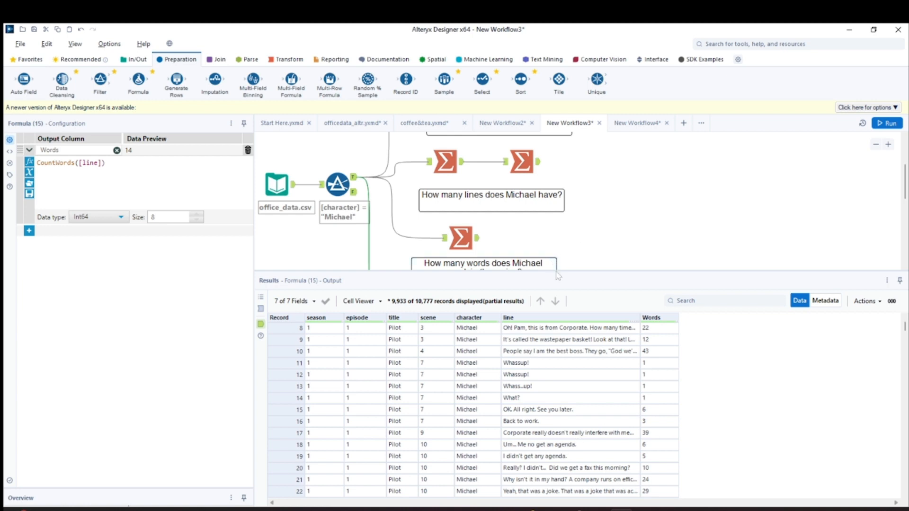
pyautogui.moveTo(555, 270); pyautogui.dragTo(556, 337)
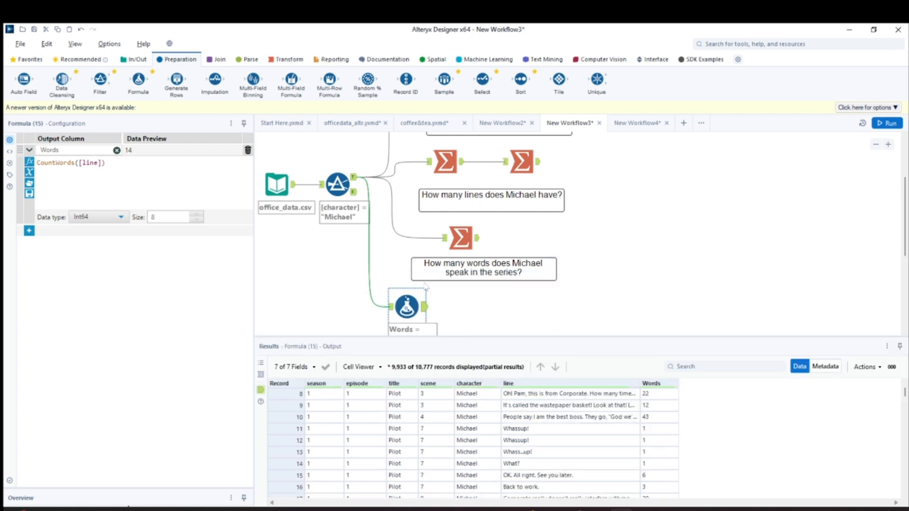
# Add a Summarize tool after the Formula tool and set it to Sum the Words field
pyautogui.click(286, 59)
pyautogui.moveTo(176, 80); pyautogui.dragTo(461, 305)
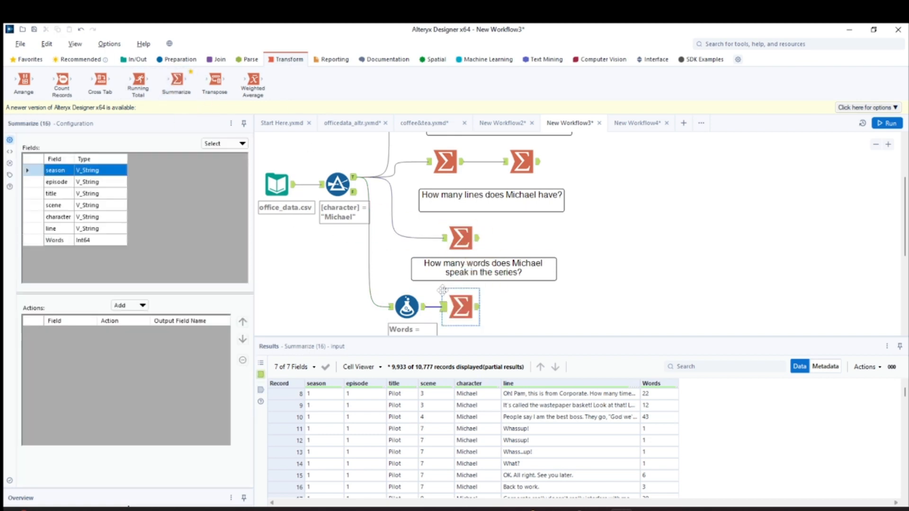
pyautogui.click(37, 242)
pyautogui.click(137, 307)
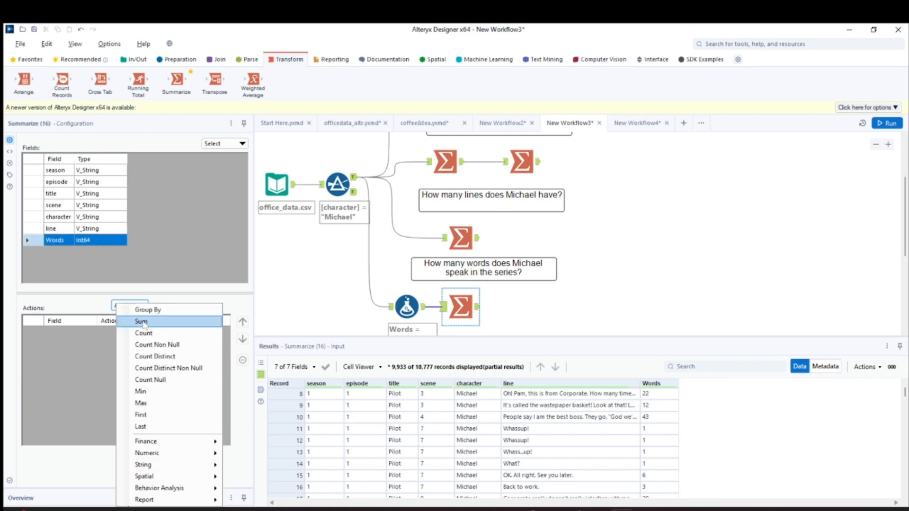
pyautogui.click(144, 323)
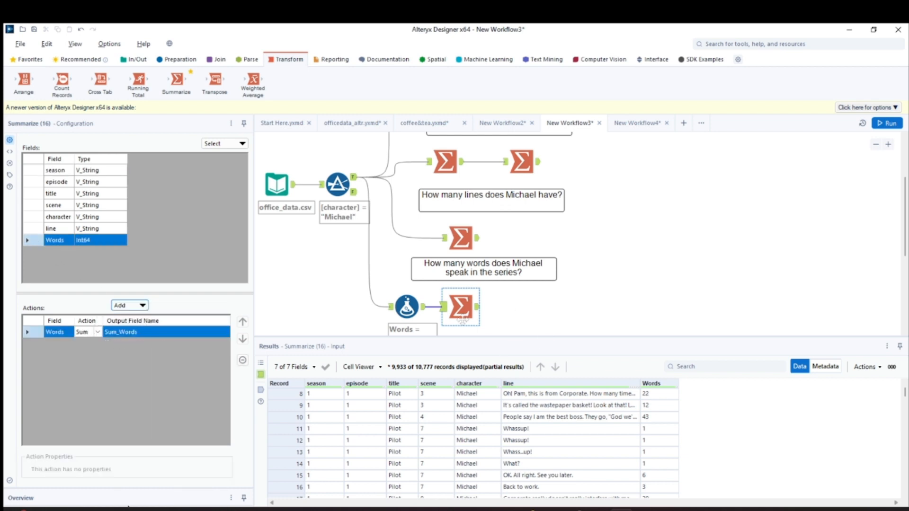
# Run the workflow, view the new Summarize tool's output, and look over the question branches on the canvas
pyautogui.click(478, 307)
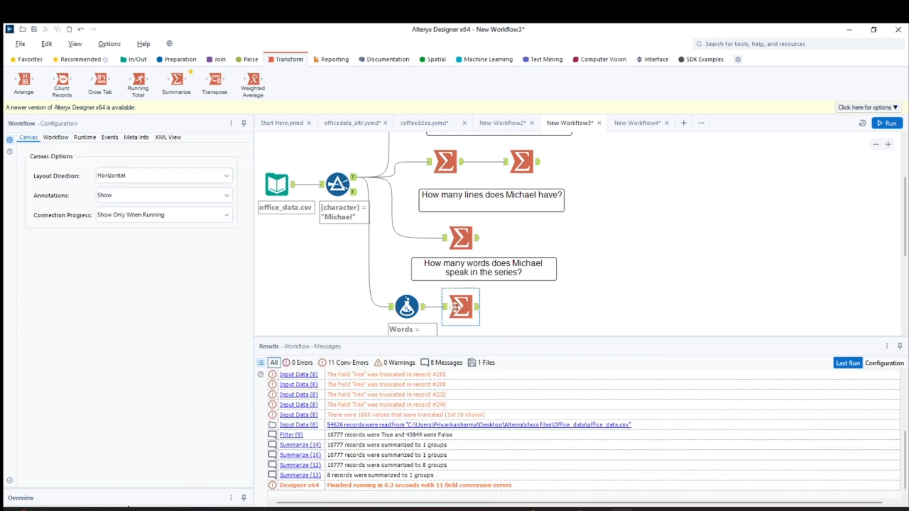
pyautogui.click(886, 123)
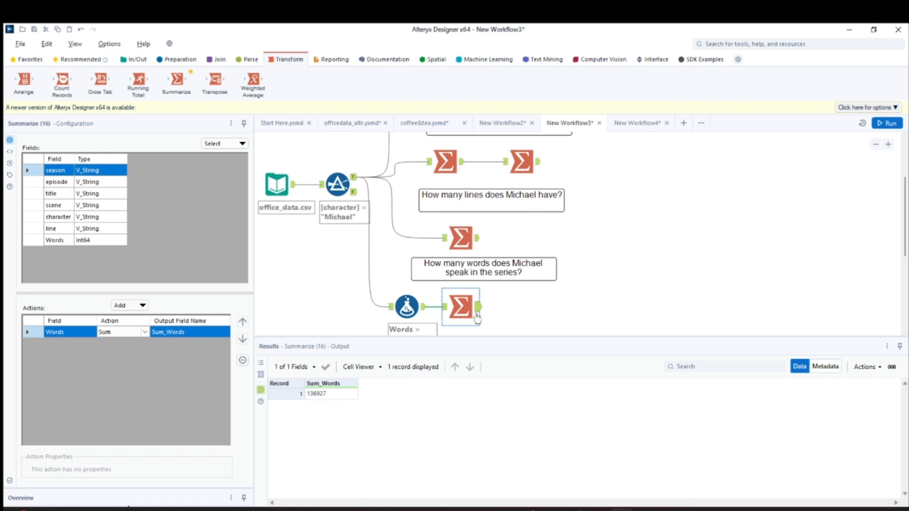
pyautogui.scroll(-1, 477, 316)
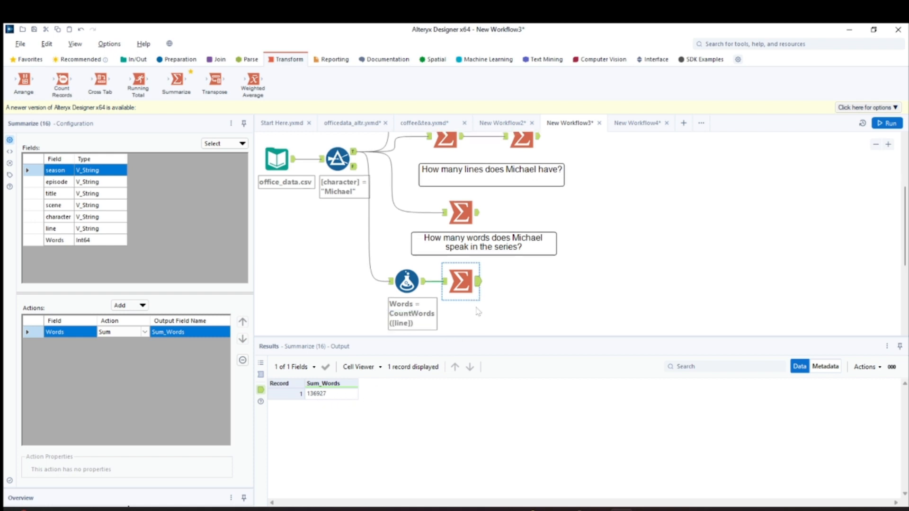
pyautogui.scroll(4, 477, 310)
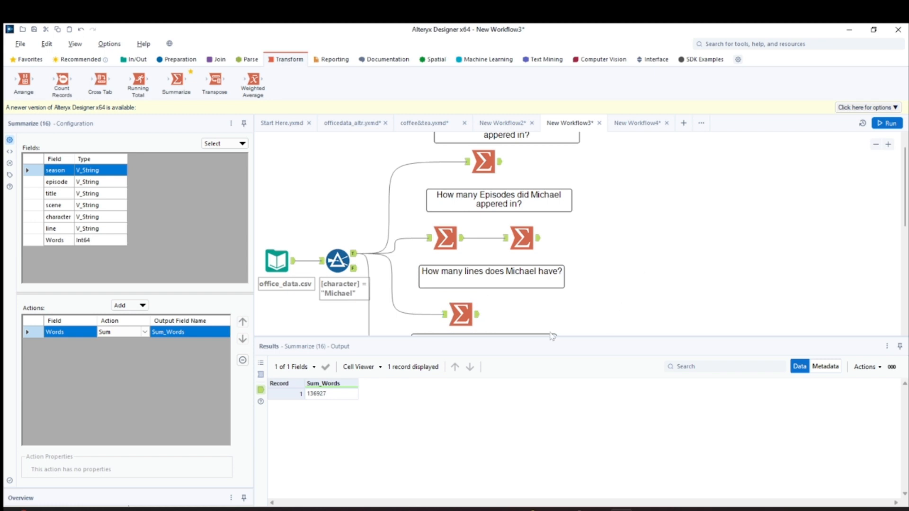
pyautogui.scroll(1, 582, 312)
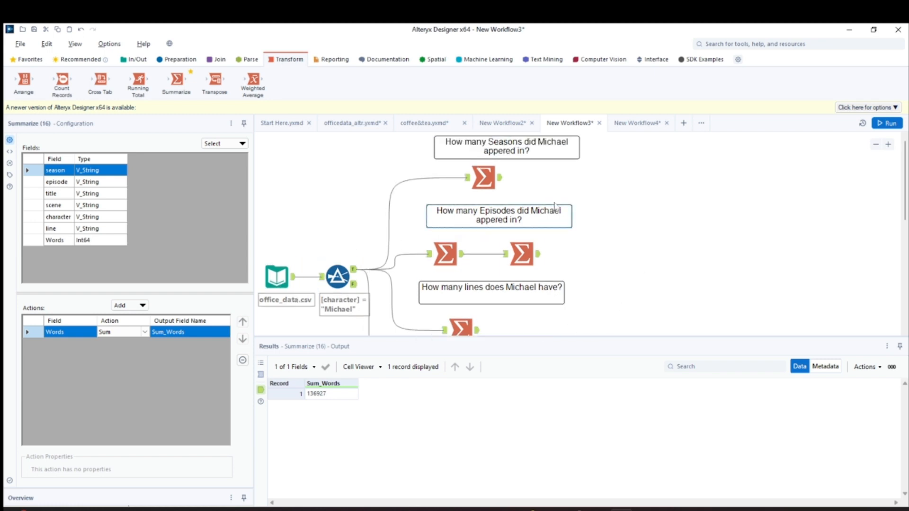
pyautogui.scroll(1, 555, 206)
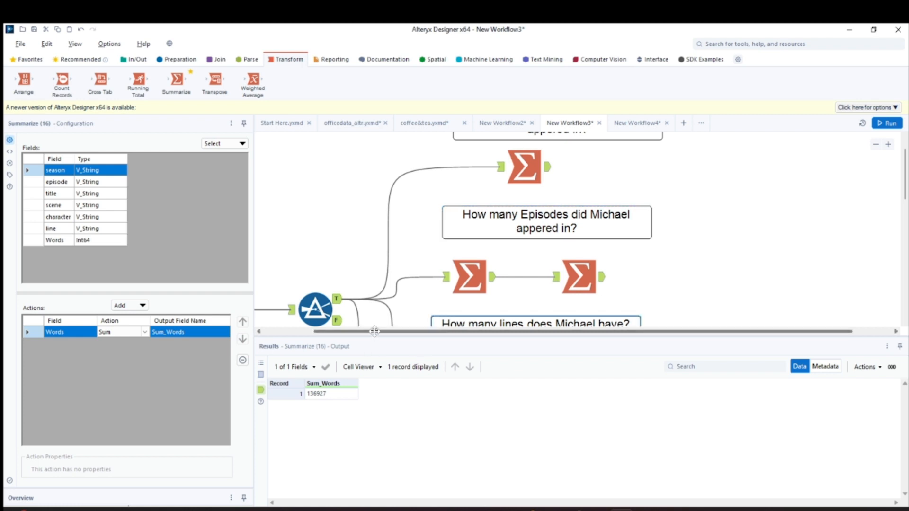
# Review the records of the office_data.csv input and enlarge the canvas area to show its connected branches
pyautogui.moveTo(371, 332); pyautogui.dragTo(316, 332)
pyautogui.scroll(-3, 337, 272)
pyautogui.click(288, 163)
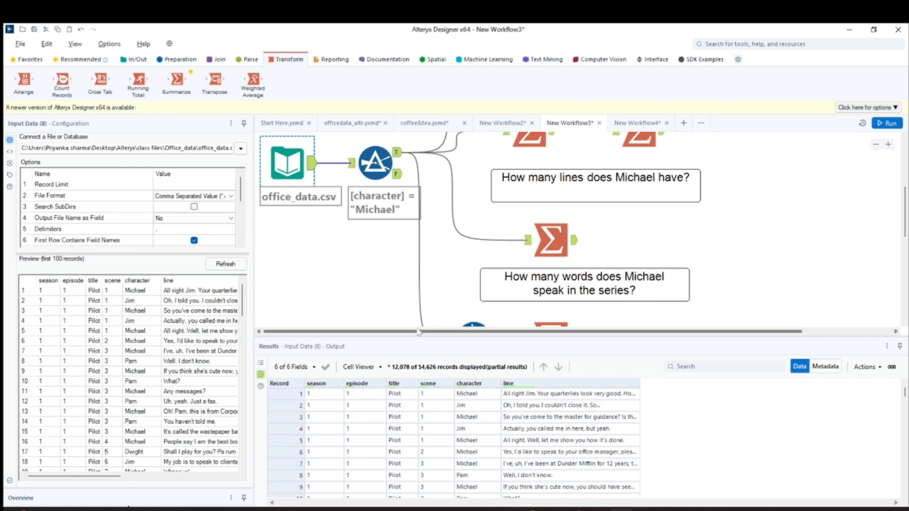
pyautogui.moveTo(422, 338); pyautogui.dragTo(427, 388)
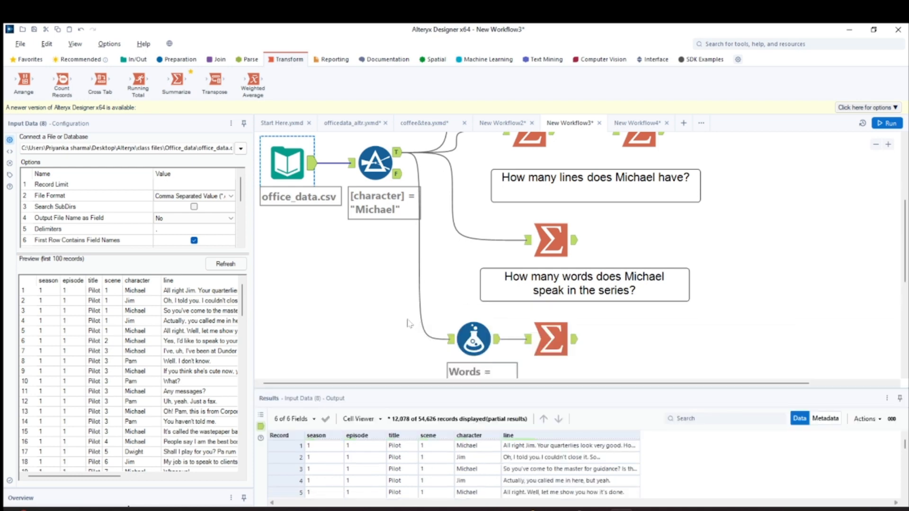
pyautogui.scroll(6, 592, 201)
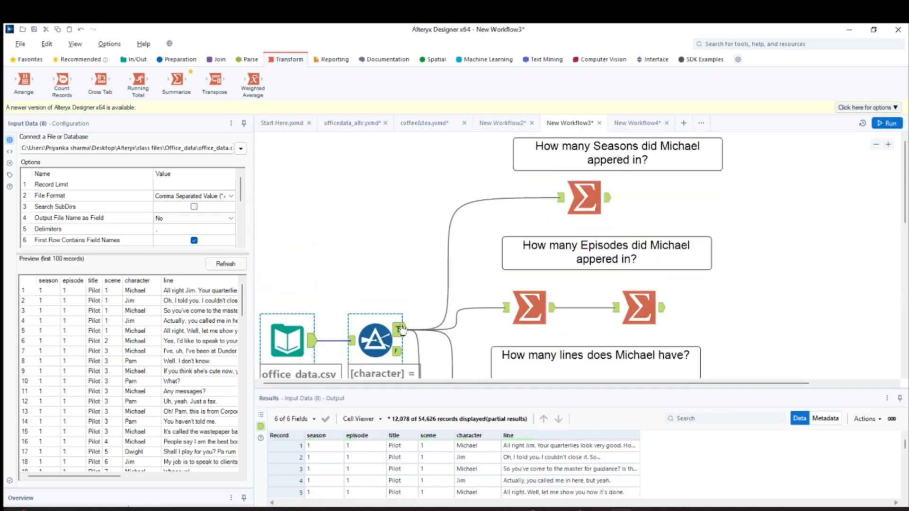
# Shift the Filter tool slightly upward and the Formula tool slightly left, and select the word-total Summarize tool to view its output
pyautogui.moveTo(386, 339); pyautogui.dragTo(397, 306)
pyautogui.scroll(-4, 715, 311)
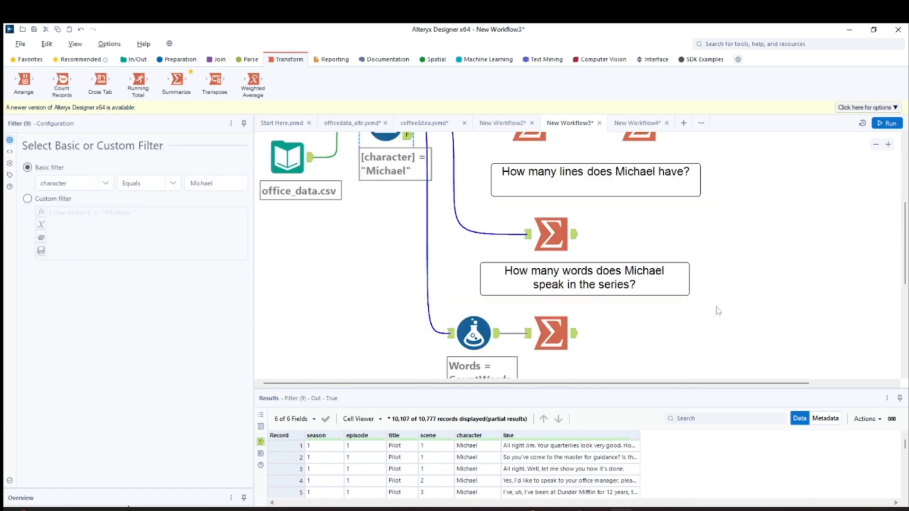
pyautogui.click(469, 334)
pyautogui.click(550, 334)
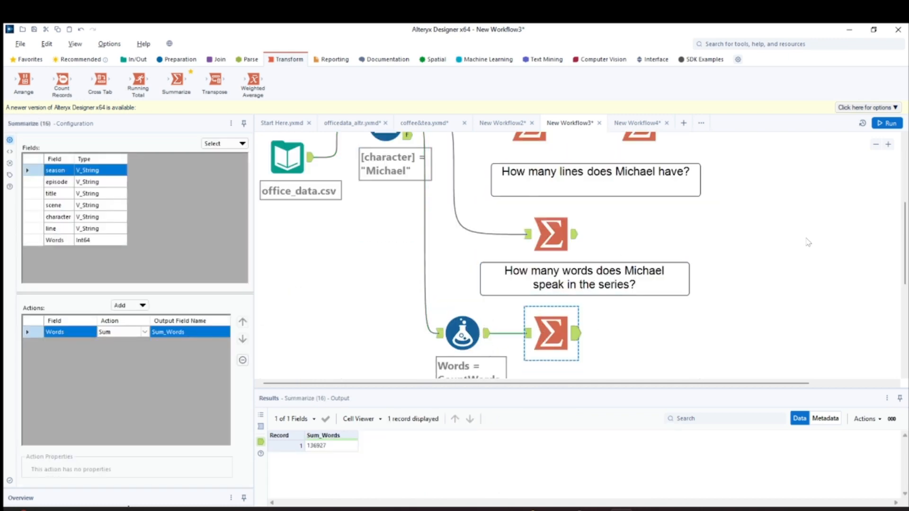
# Fit the whole workflow in view by zooming out the canvas, shortening the results area and narrowing the configuration area
pyautogui.scroll(-5, 809, 242)
pyautogui.scroll(3, 809, 243)
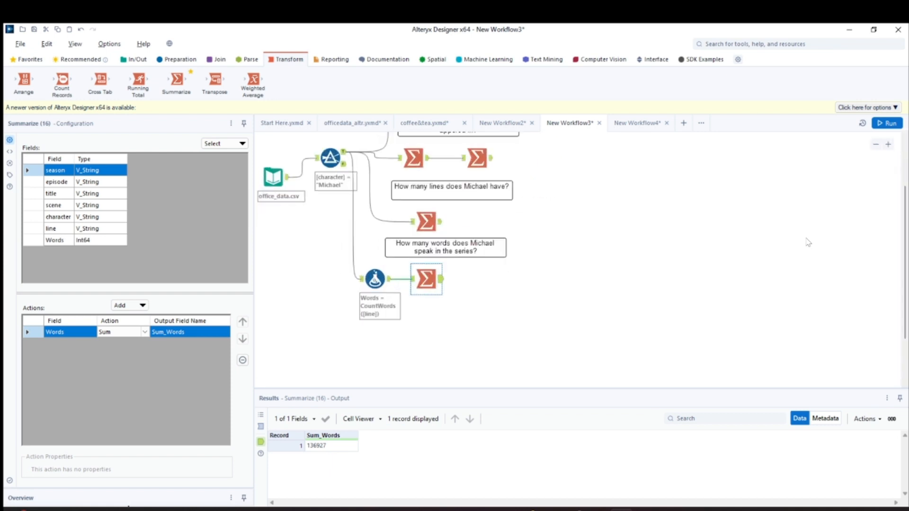
pyautogui.scroll(2, 905, 220)
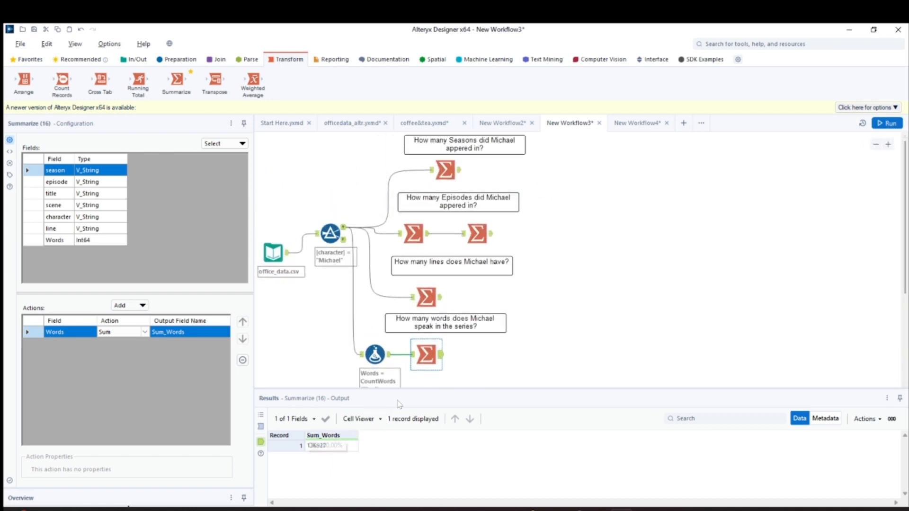
pyautogui.moveTo(468, 390); pyautogui.dragTo(468, 411)
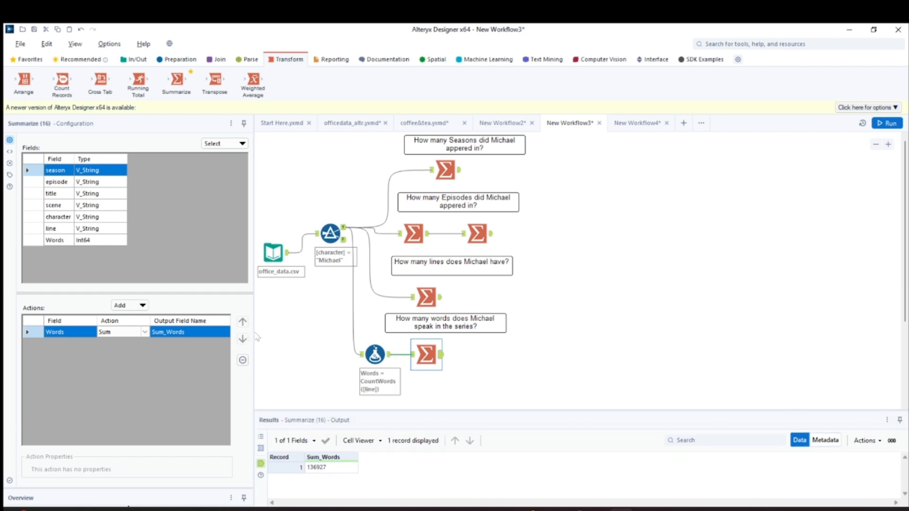
pyautogui.moveTo(254, 332); pyautogui.dragTo(214, 334)
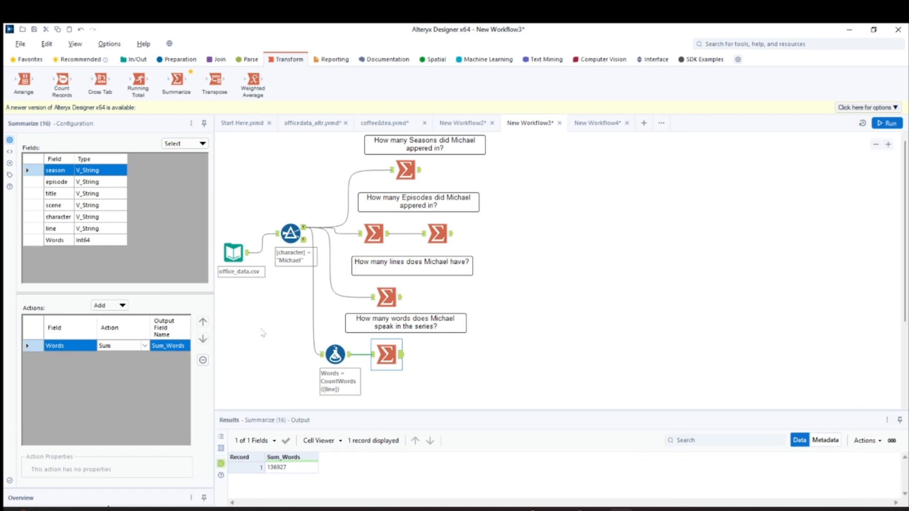